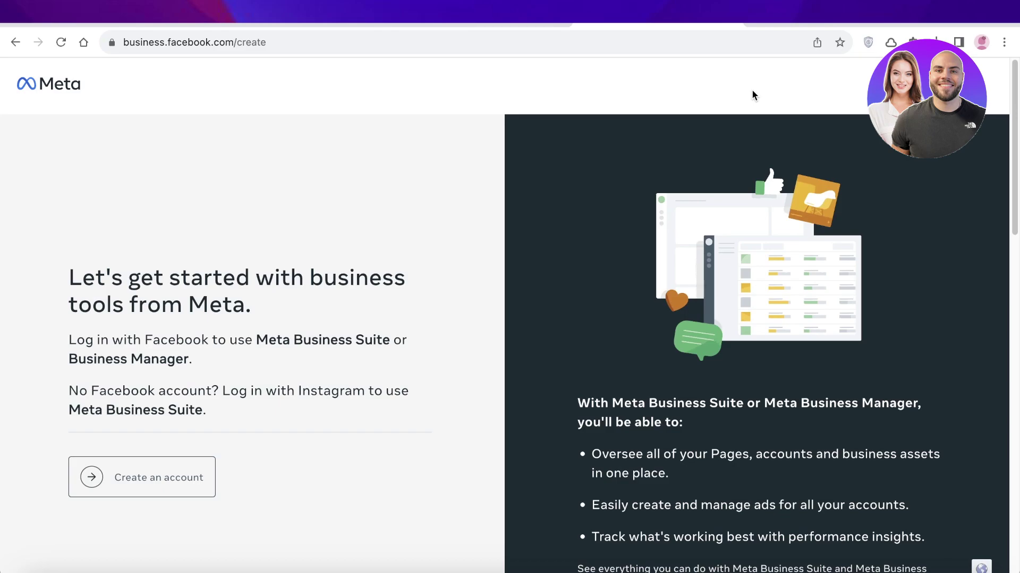
# Scroll the Business Manager page and select, then deselect, its web address
pyautogui.scroll(-3, 738, 85)
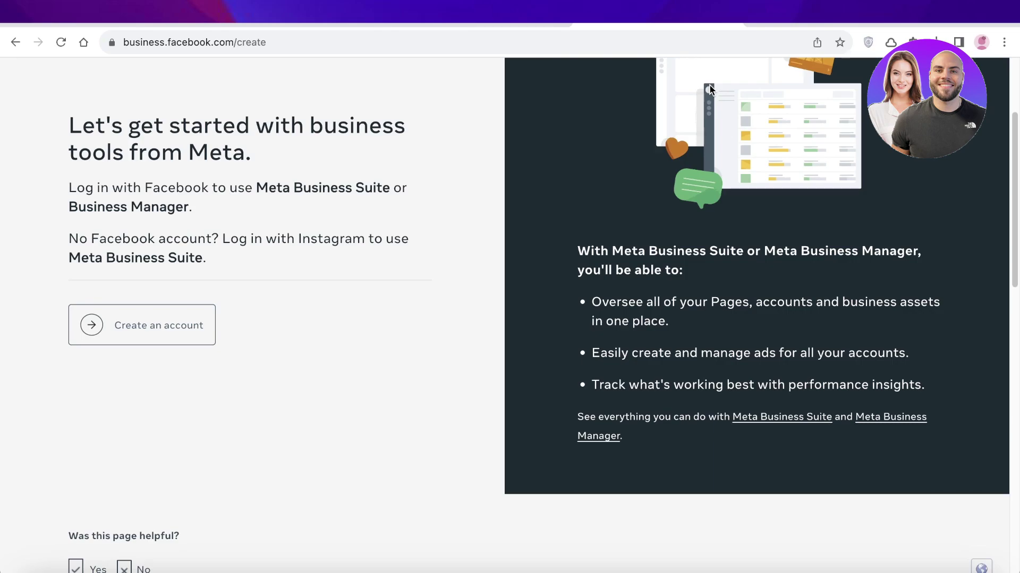
pyautogui.scroll(3, 711, 90)
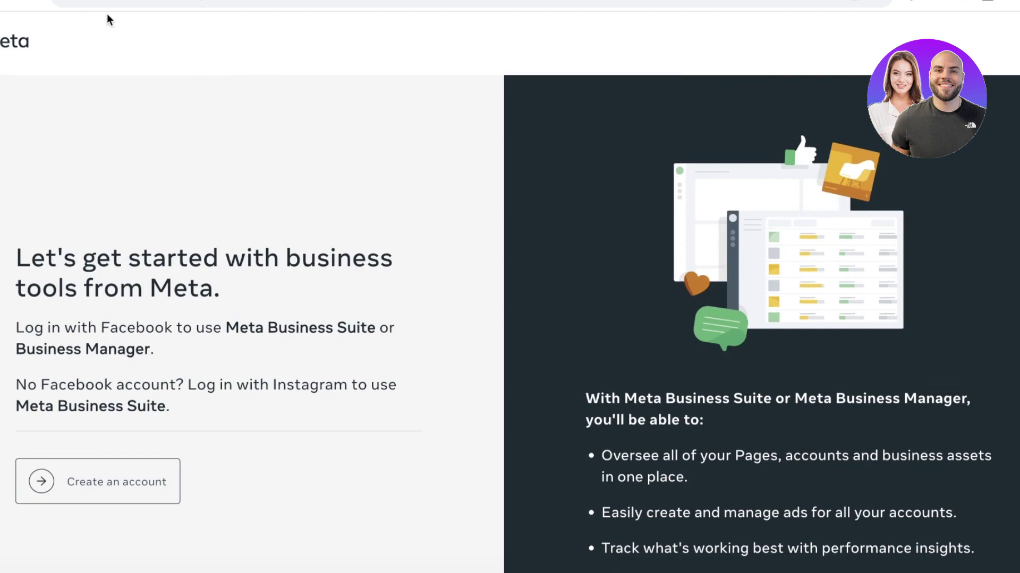
pyautogui.click(169, 4)
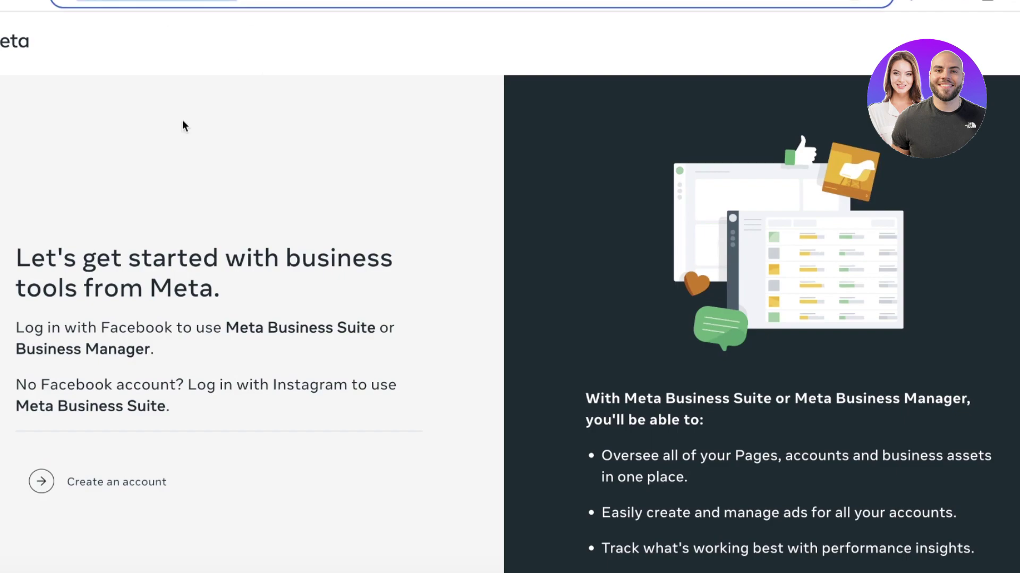
pyautogui.click(123, 211)
pyautogui.scroll(-3, 690, 254)
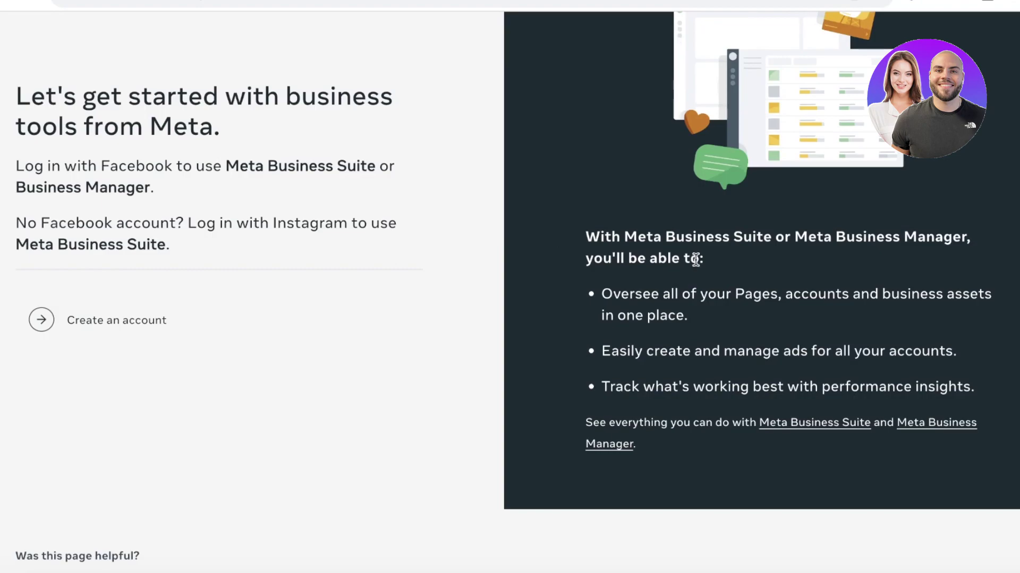
# Start a new business account named Durden with the saved owner name and business email
pyautogui.click(90, 321)
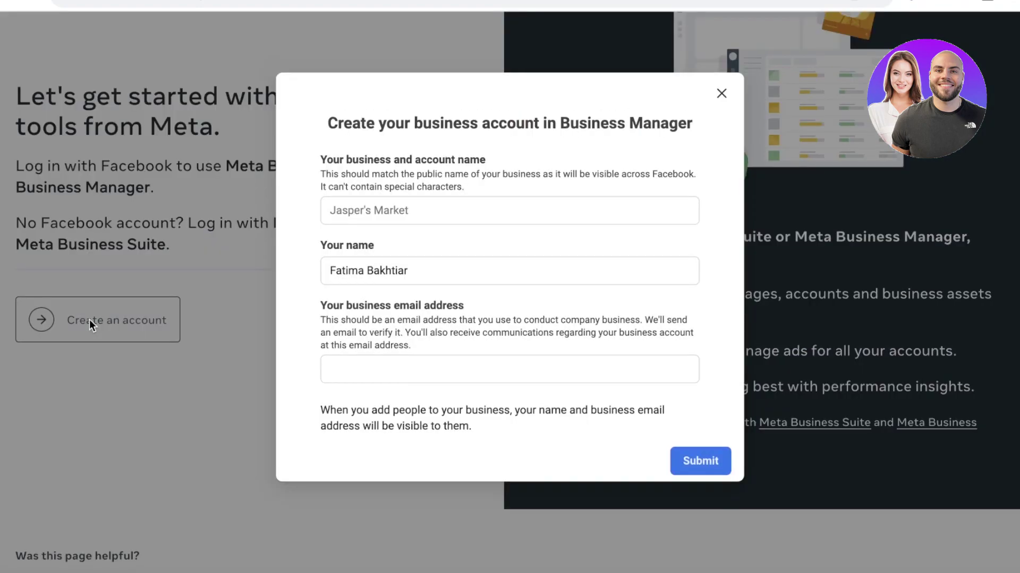
pyautogui.click(435, 205)
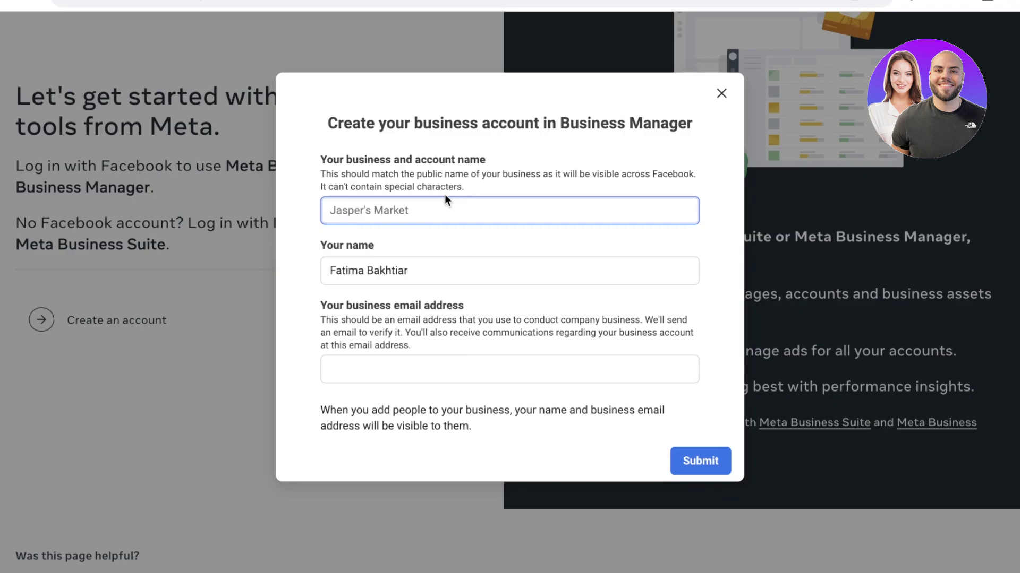
pyautogui.write('Durden ')
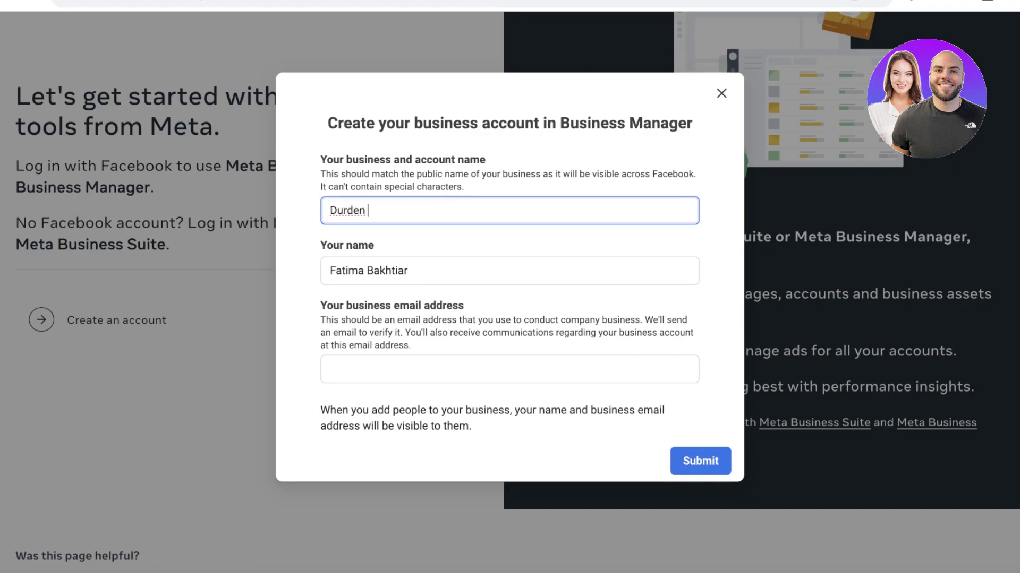
pyautogui.write('X')
pyautogui.press('BackSpace')
pyautogui.press('BackSpace')
pyautogui.click(388, 362)
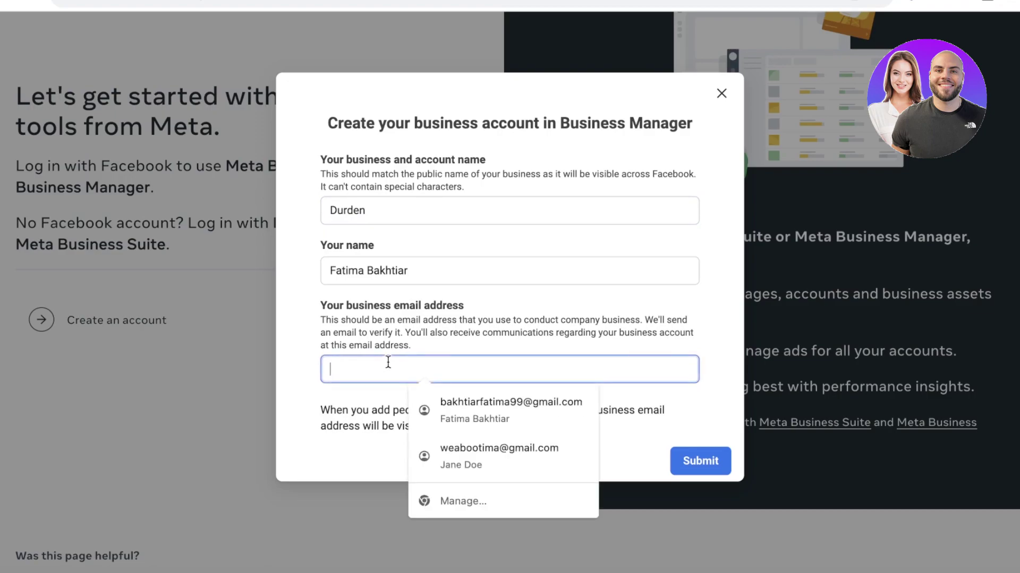
pyautogui.click(441, 457)
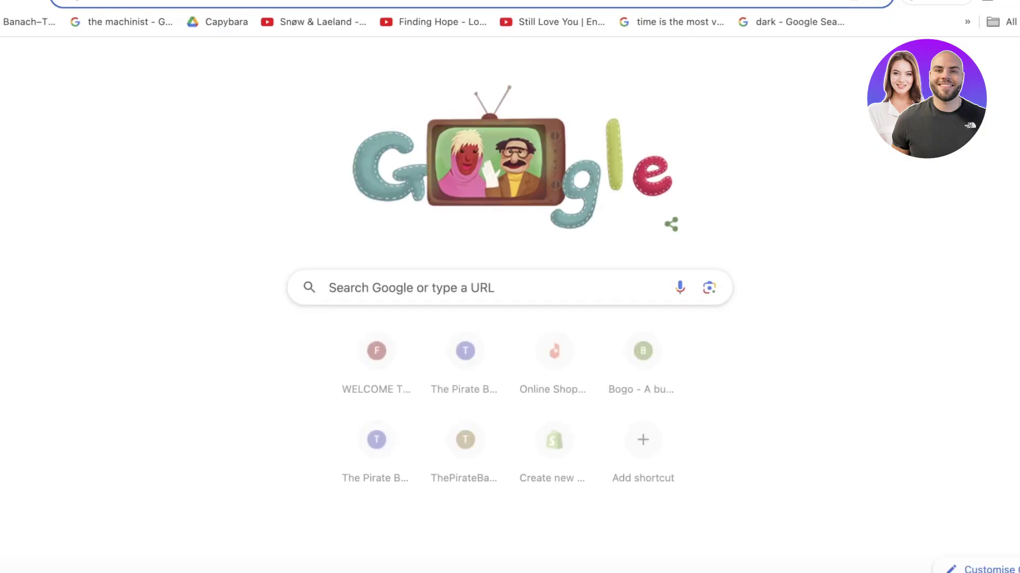
# Search Google for godaddy and go to the GoDaddy website
pyautogui.write('go')
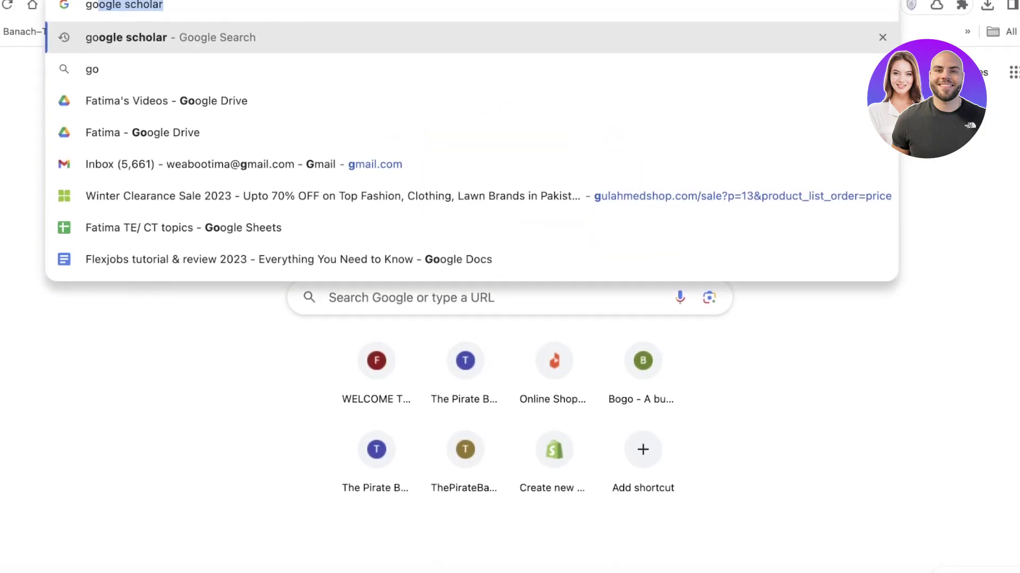
pyautogui.write('daddy')
pyautogui.press('Return')
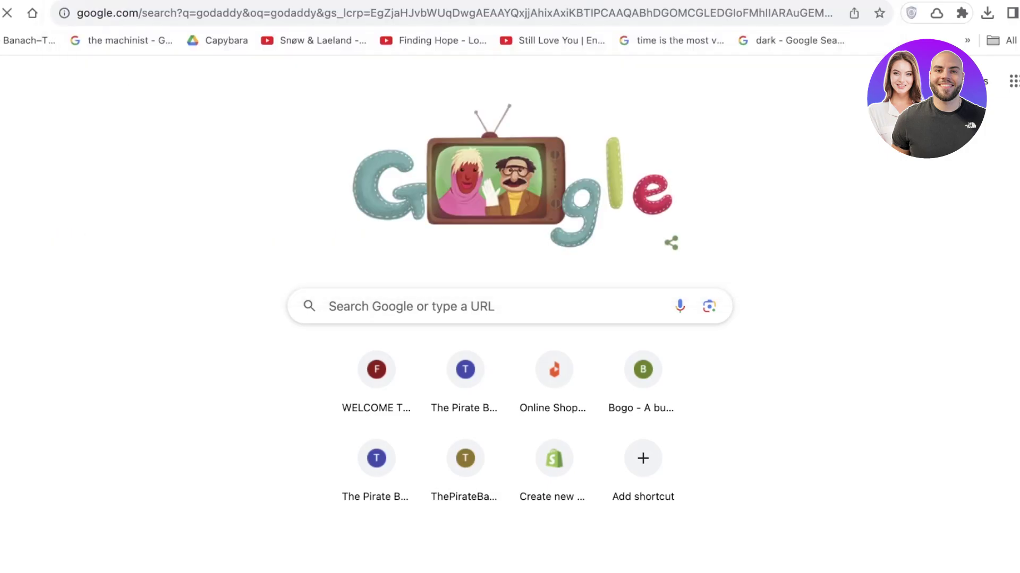
pyautogui.scroll(-1, 270, 246)
pyautogui.click(268, 228)
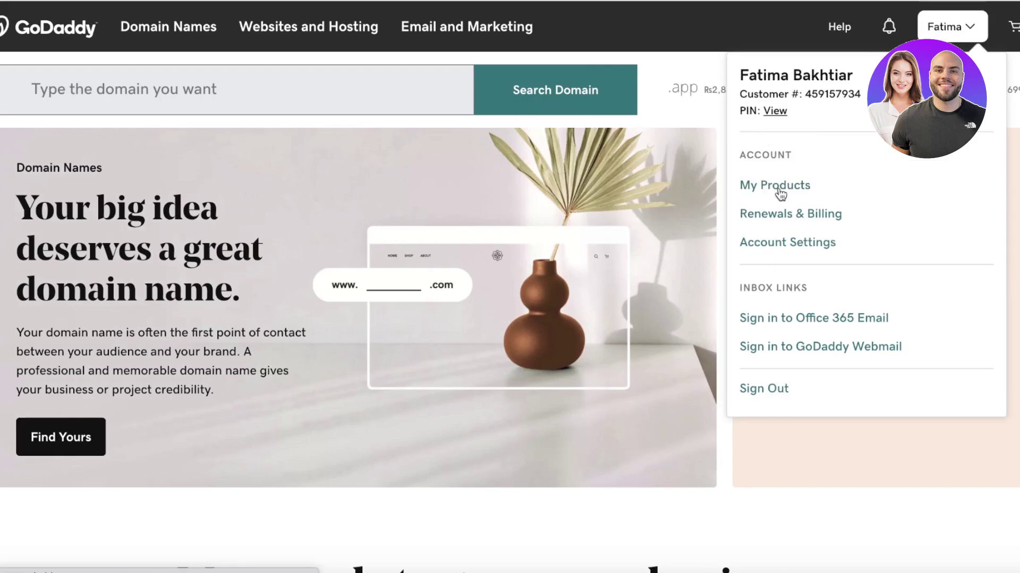
# On GoDaddy's My Products page, expand and collapse Additional Products to check durden.store
pyautogui.click(776, 187)
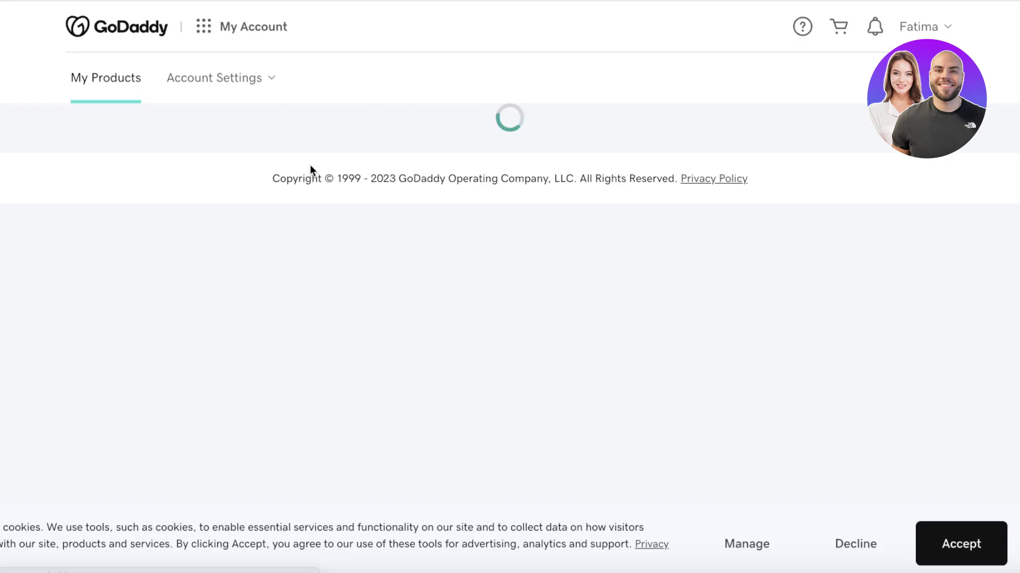
pyautogui.scroll(-5, 542, 262)
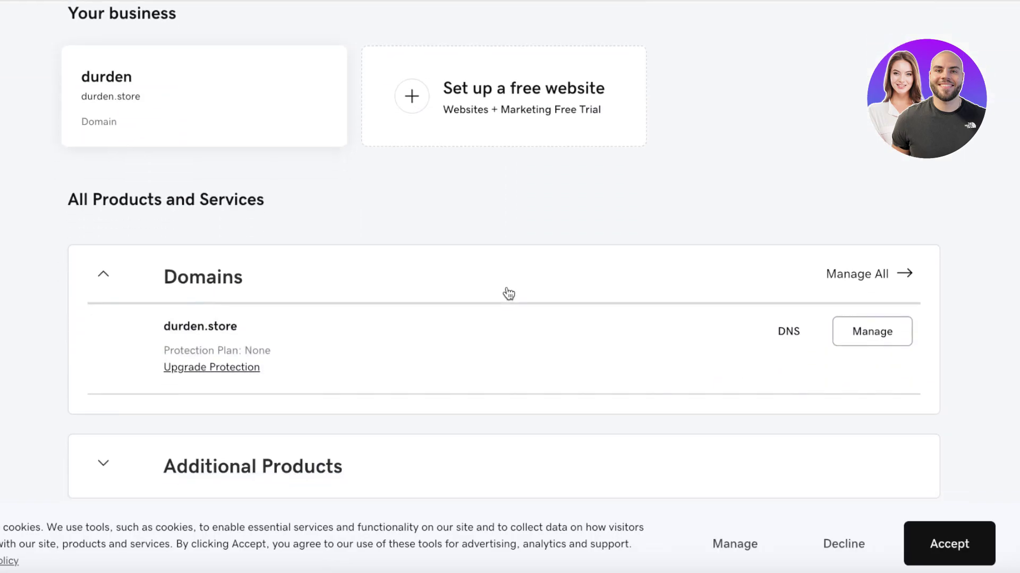
pyautogui.click(120, 465)
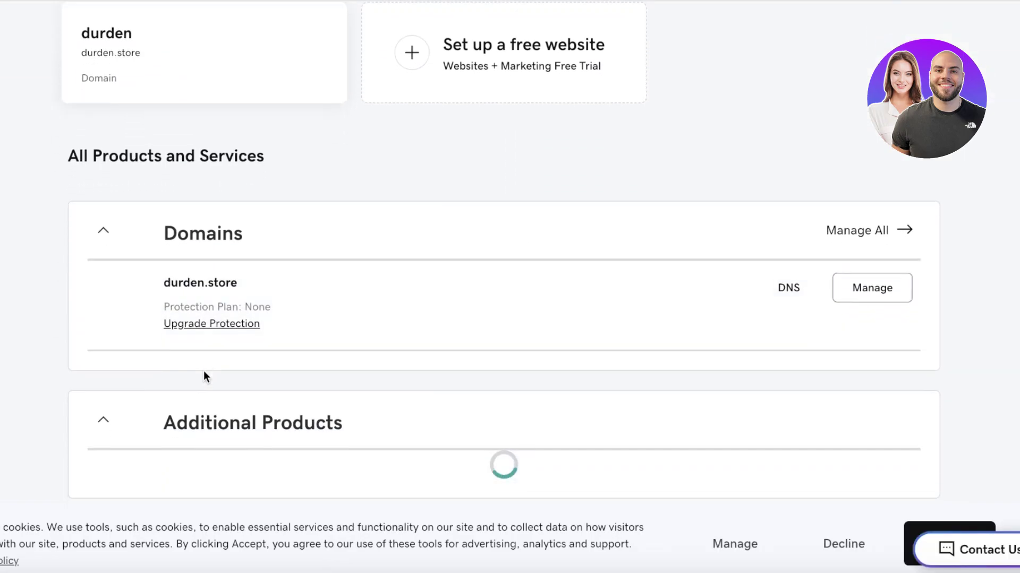
pyautogui.click(100, 408)
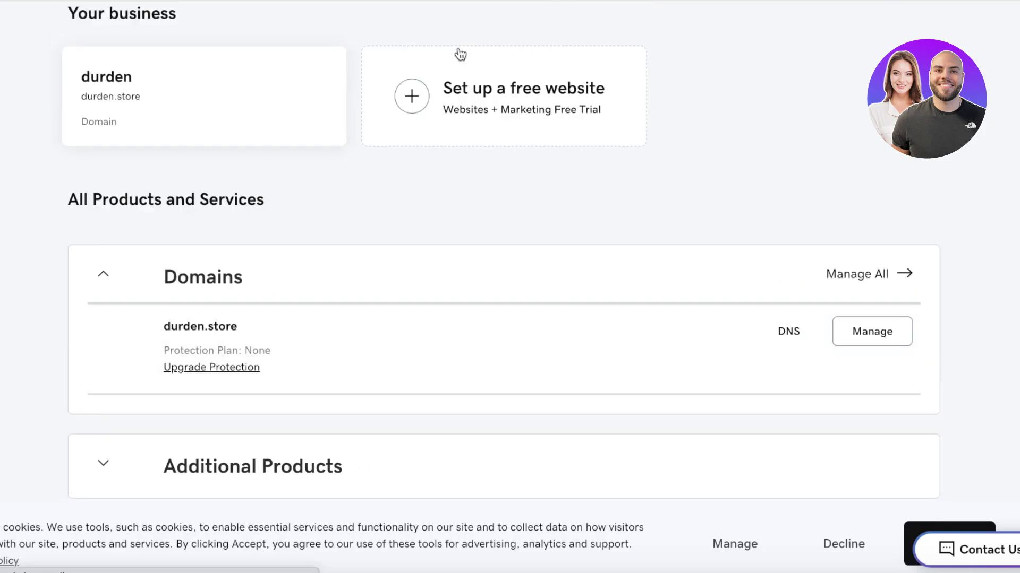
pyautogui.scroll(5, 312, 205)
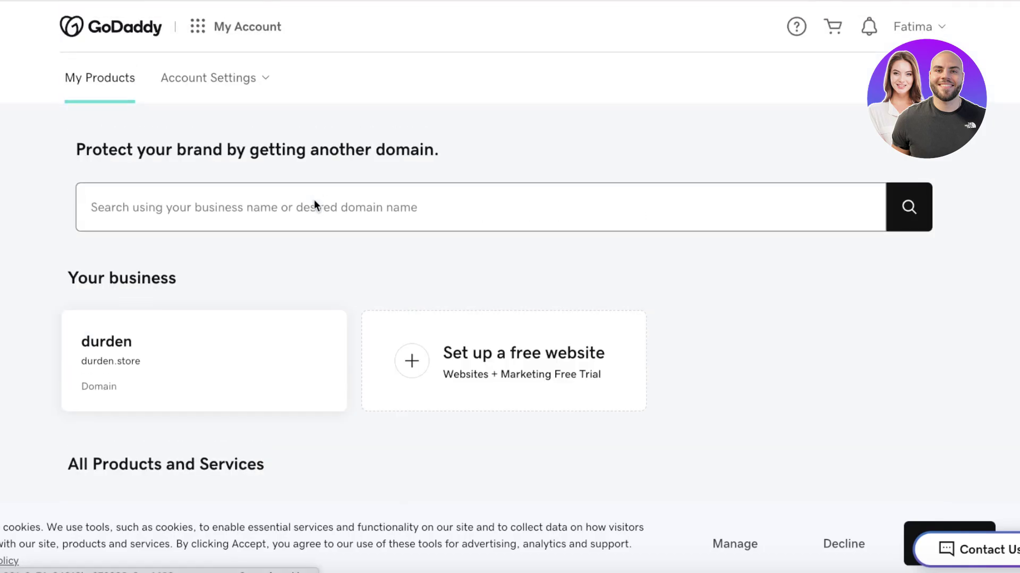
pyautogui.click(913, 26)
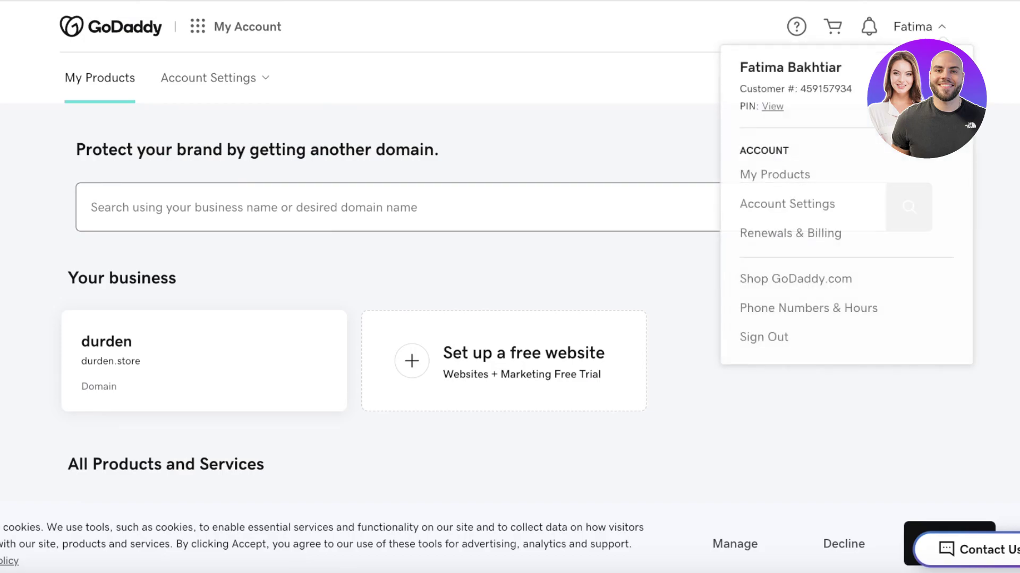
pyautogui.scroll(-5, 176, 329)
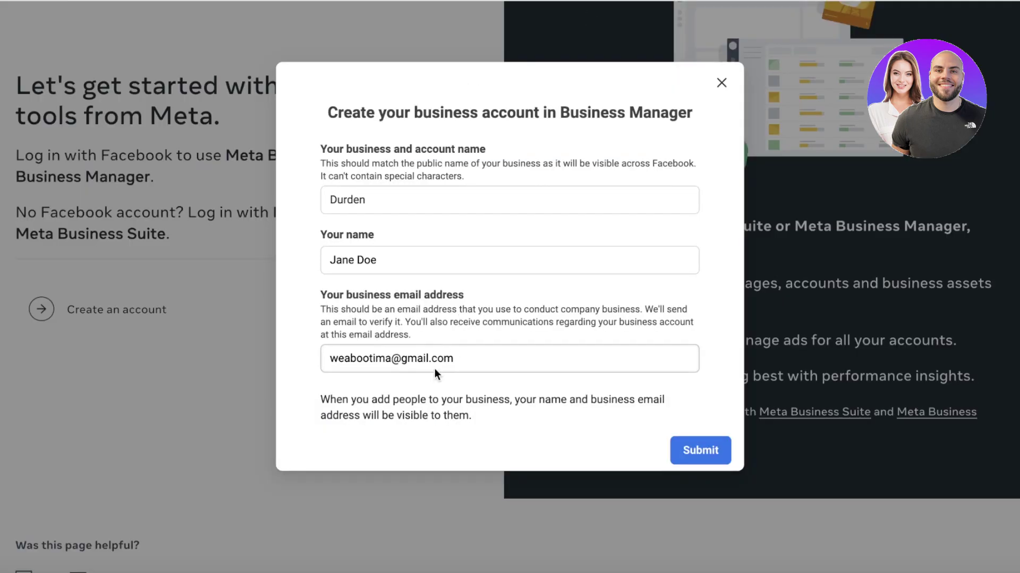
# Submit the Durden account, then open Gmail and move the Women'Secret conversation into Social
pyautogui.click(683, 455)
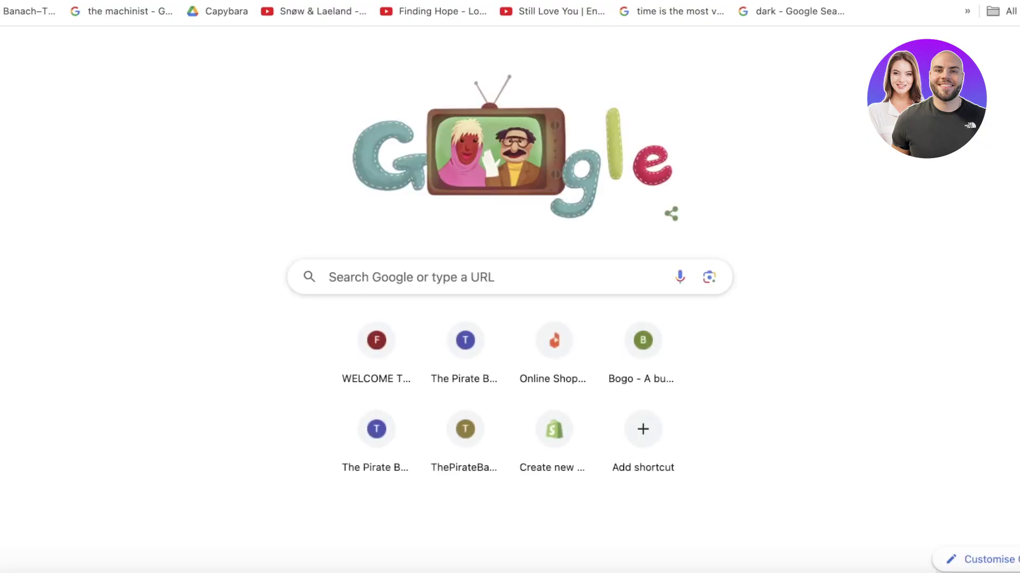
pyautogui.write('fm')
pyautogui.press('BackSpace')
pyautogui.press('BackSpace')
pyautogui.write('gm')
pyautogui.press('Return')
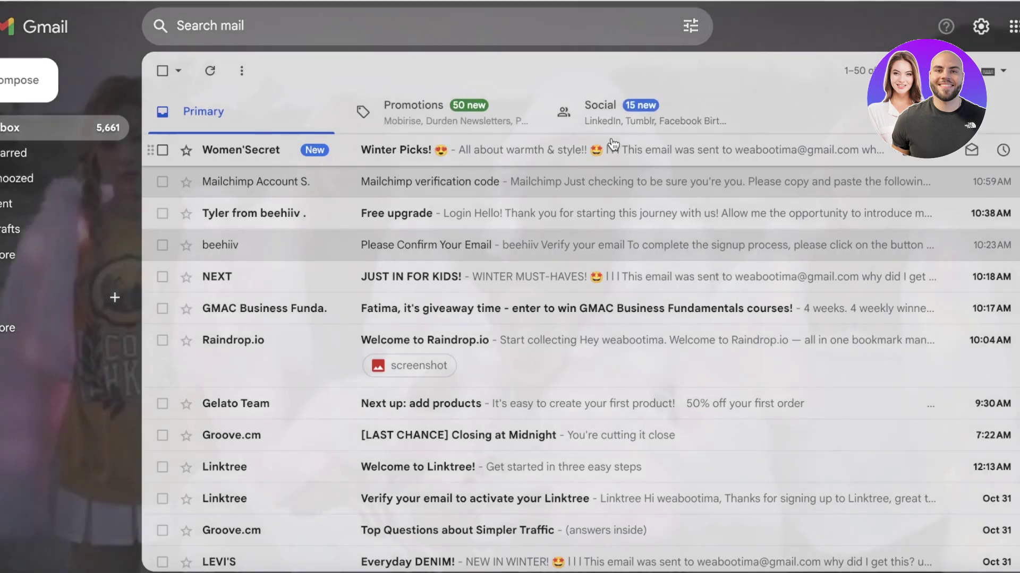
pyautogui.moveTo(613, 145); pyautogui.dragTo(637, 110)
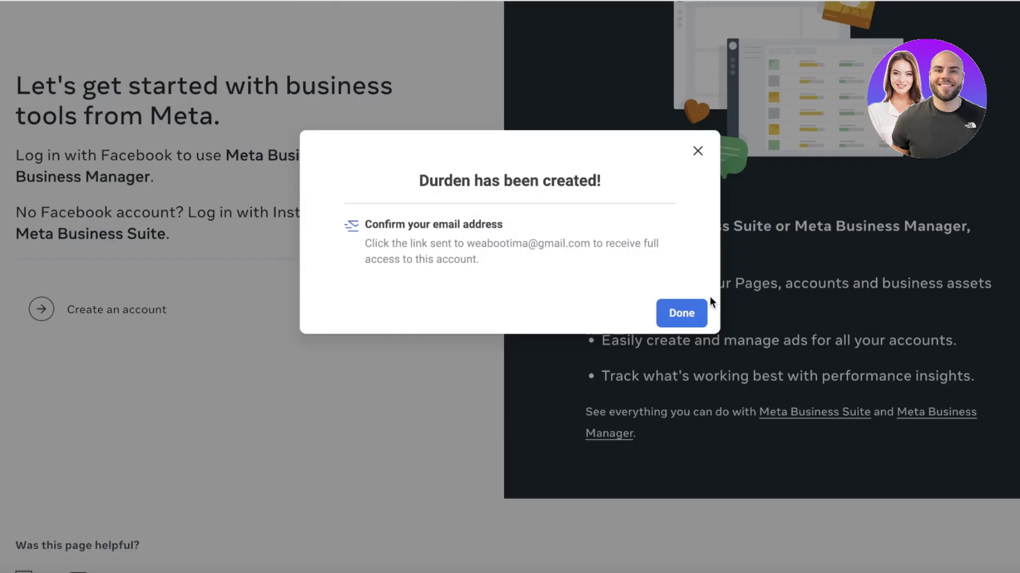
# Close the creation confirmation and scroll Meta's Durden restriction email down to its Fix issue link
pyautogui.click(701, 313)
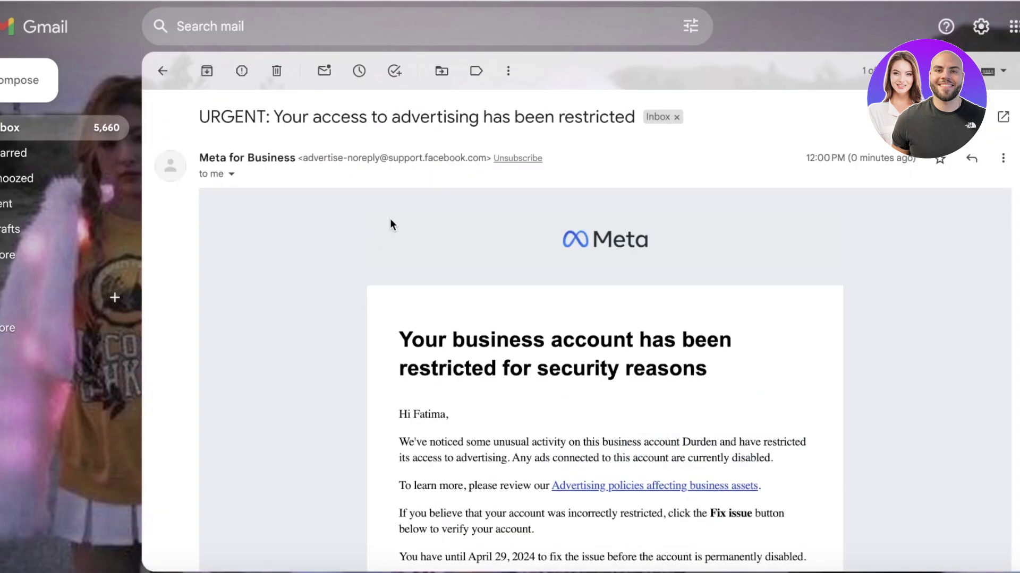
pyautogui.moveTo(201, 117); pyautogui.dragTo(335, 117)
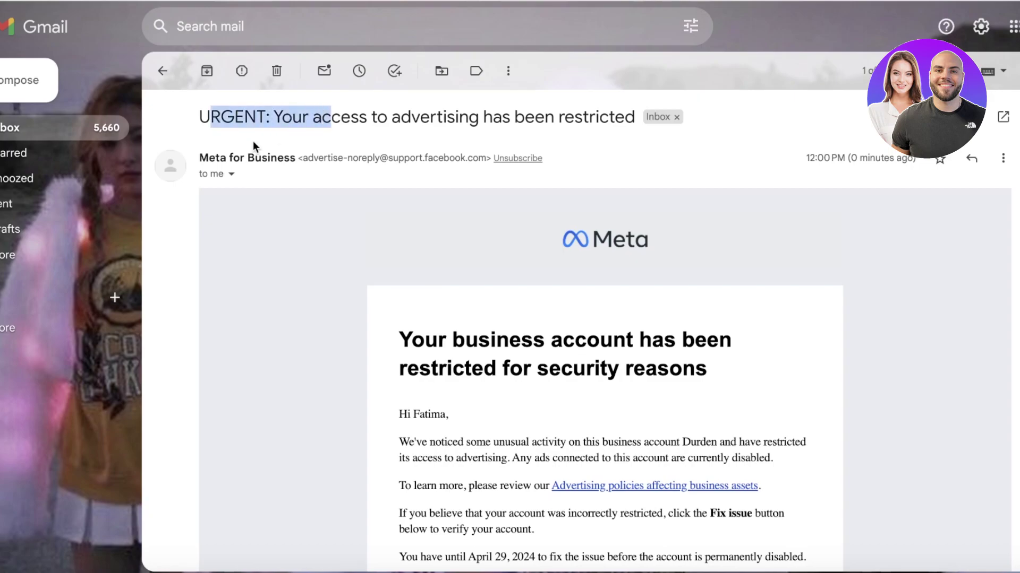
pyautogui.scroll(-5, 563, 321)
pyautogui.scroll(-12, 566, 327)
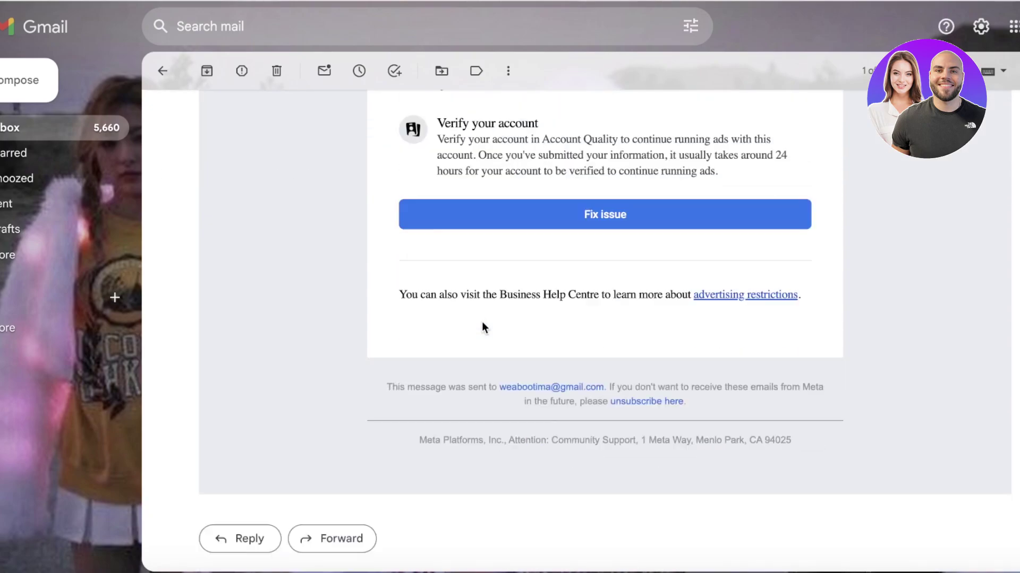
pyautogui.scroll(6, 327, 201)
pyautogui.scroll(-1, 610, 222)
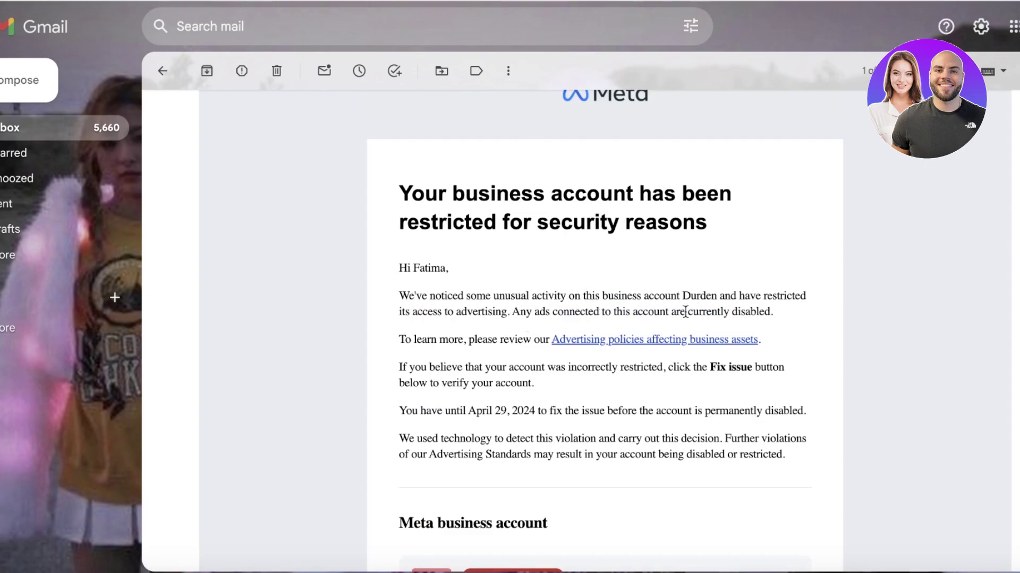
pyautogui.scroll(-5, 523, 249)
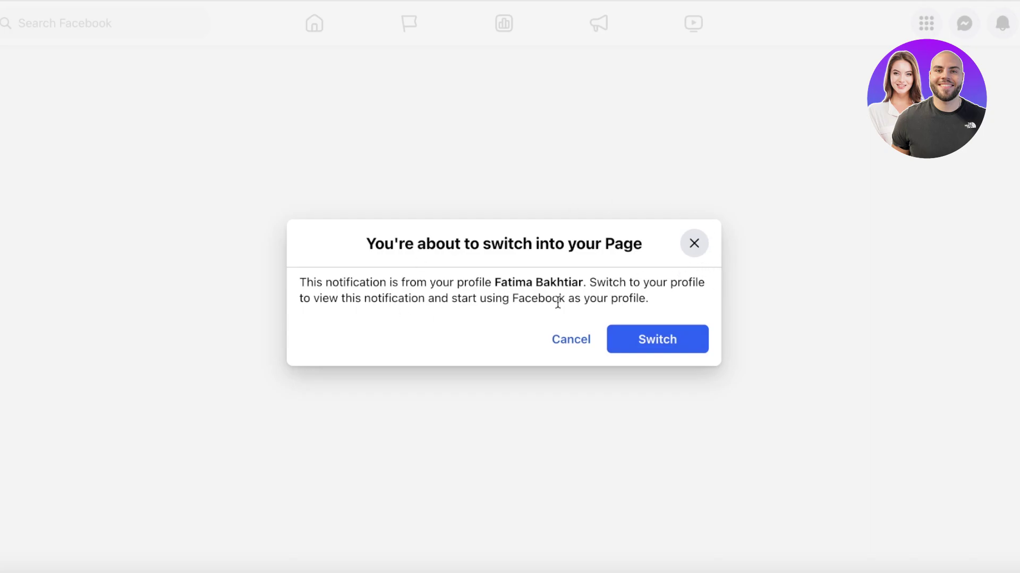
# Switch into the profile, scroll Durden's restricted account overview, and start a review request
pyautogui.click(649, 338)
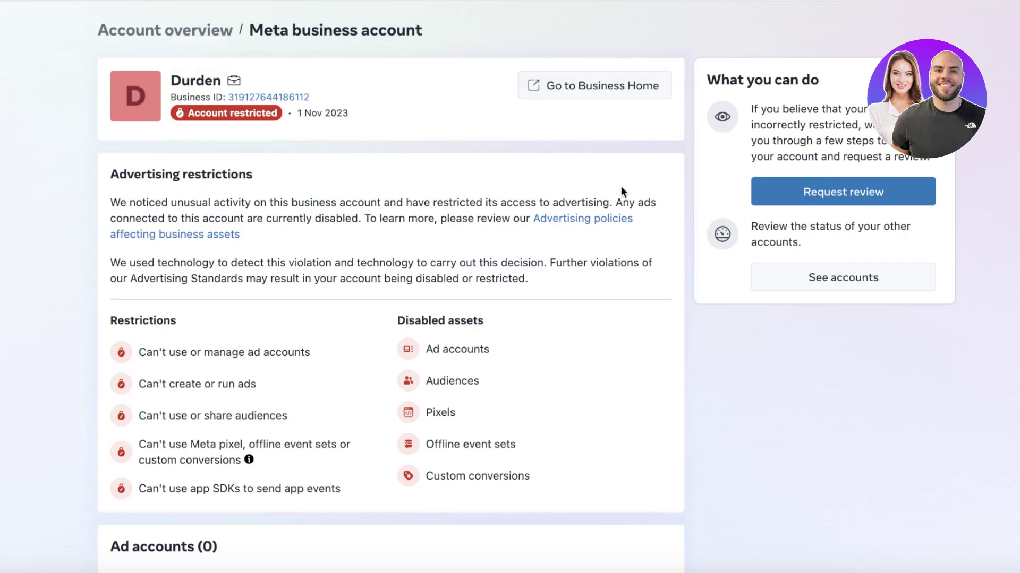
pyautogui.scroll(-3, 617, 198)
pyautogui.scroll(-1, 251, 318)
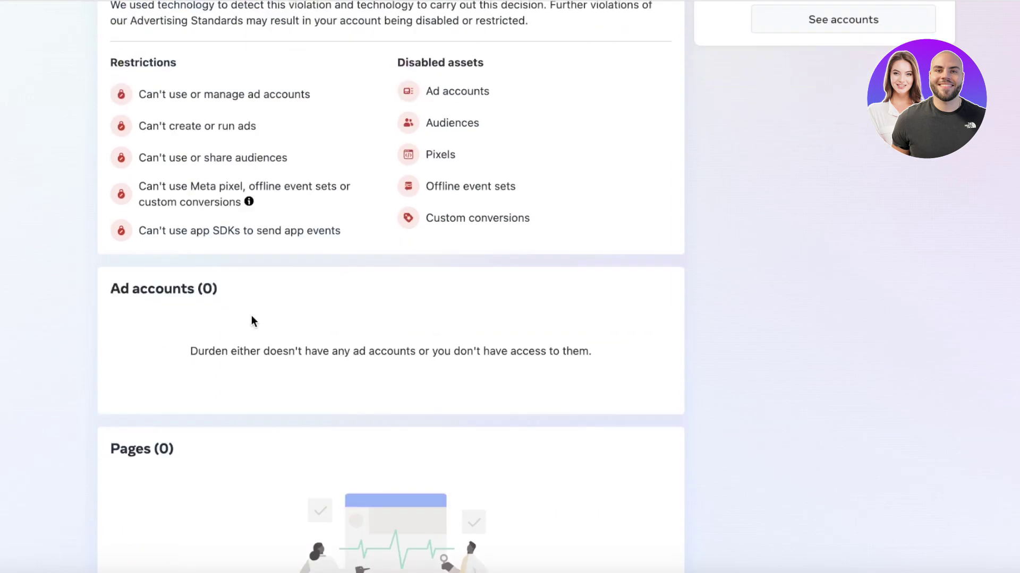
pyautogui.scroll(5, 328, 307)
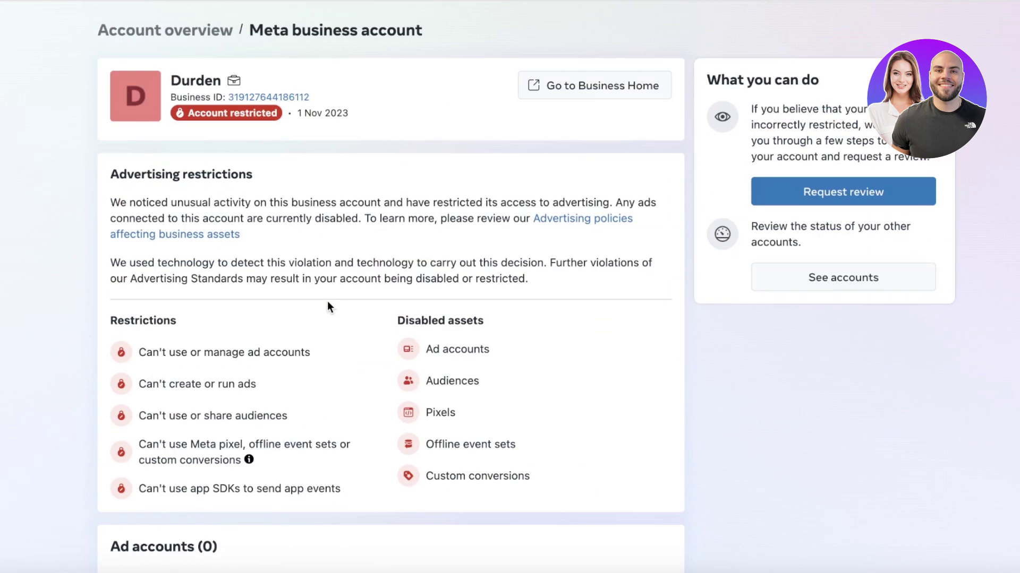
pyautogui.click(788, 210)
# Confirm the review request, pass the reCAPTCHA, cancel the ID upload, and return to Business Suite home
pyautogui.click(571, 392)
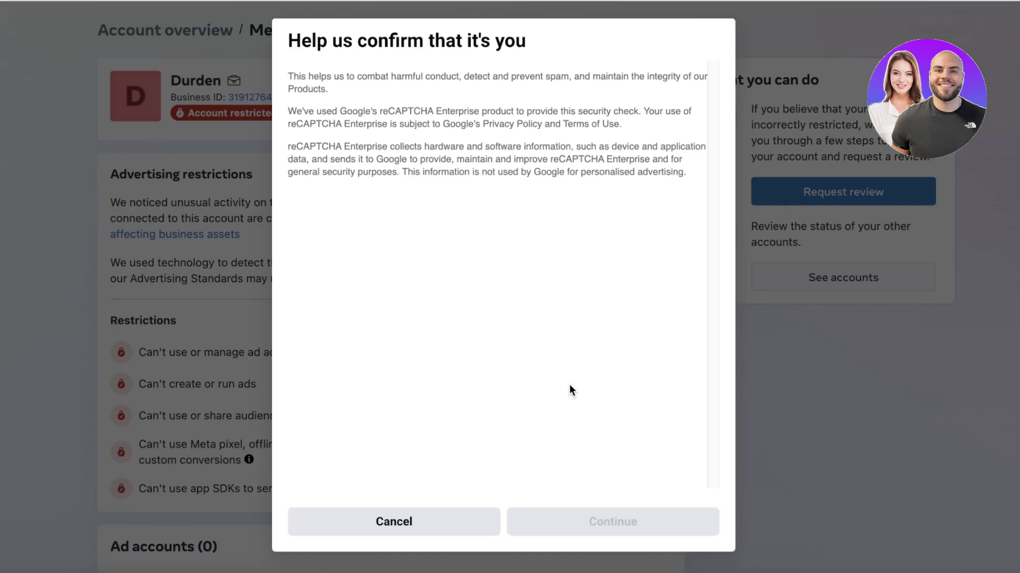
pyautogui.click(325, 97)
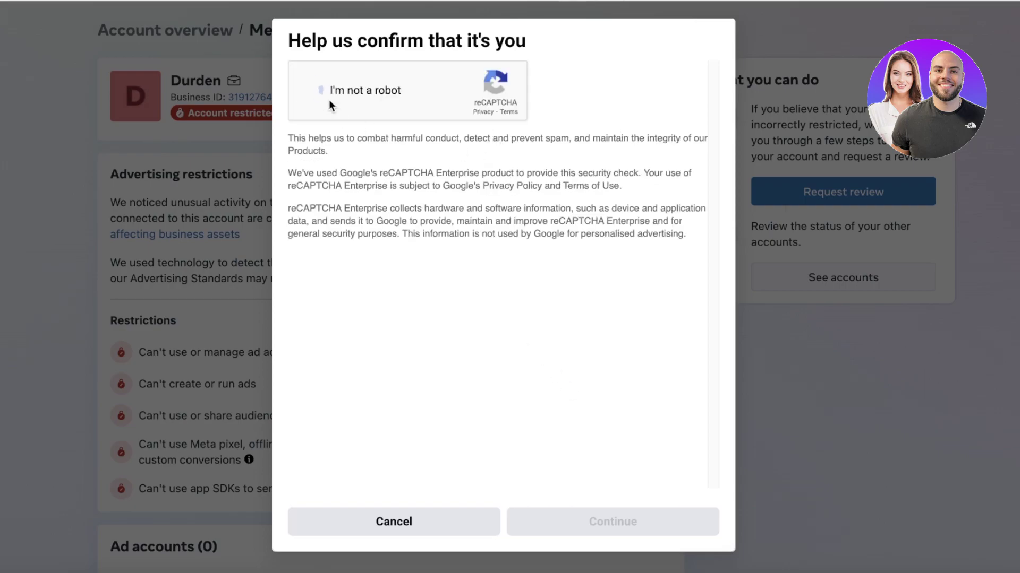
pyautogui.click(558, 518)
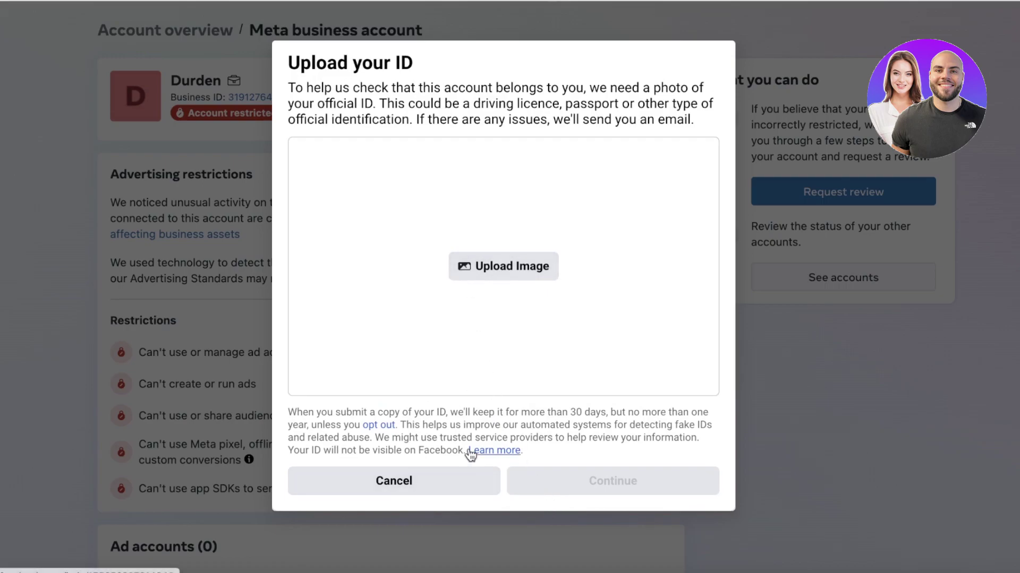
pyautogui.click(397, 478)
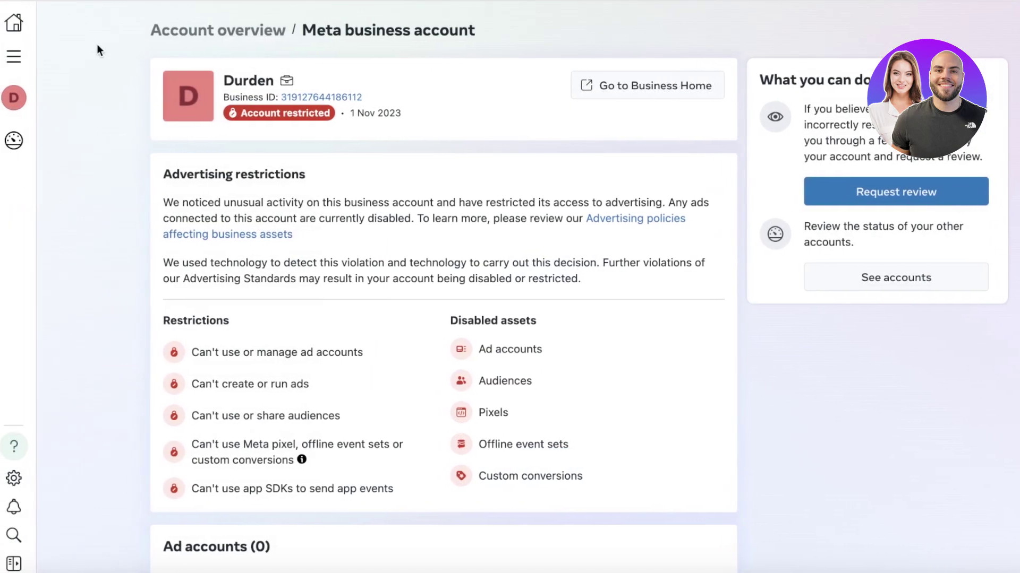
pyautogui.click(14, 56)
pyautogui.click(14, 23)
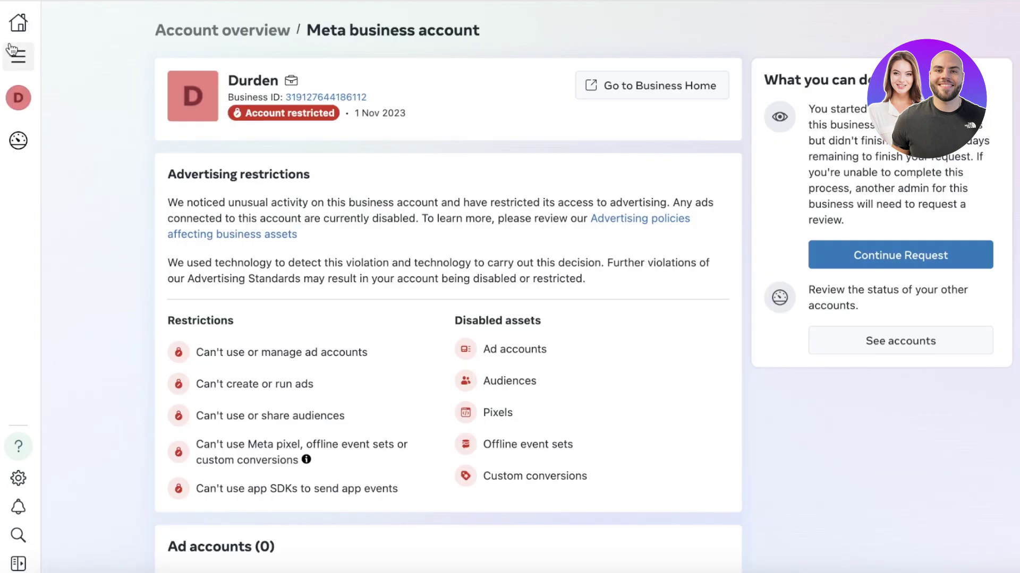
# From All tools, go to Business Support Home and bring up the account switcher
pyautogui.click(18, 53)
pyautogui.scroll(-8, 186, 391)
pyautogui.scroll(8, 187, 371)
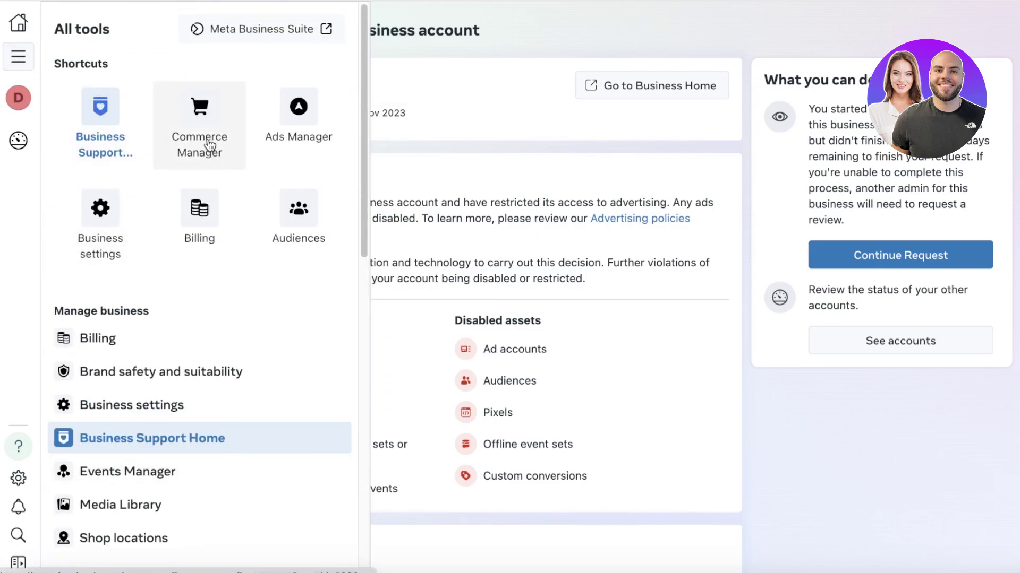
pyautogui.scroll(-1, 117, 290)
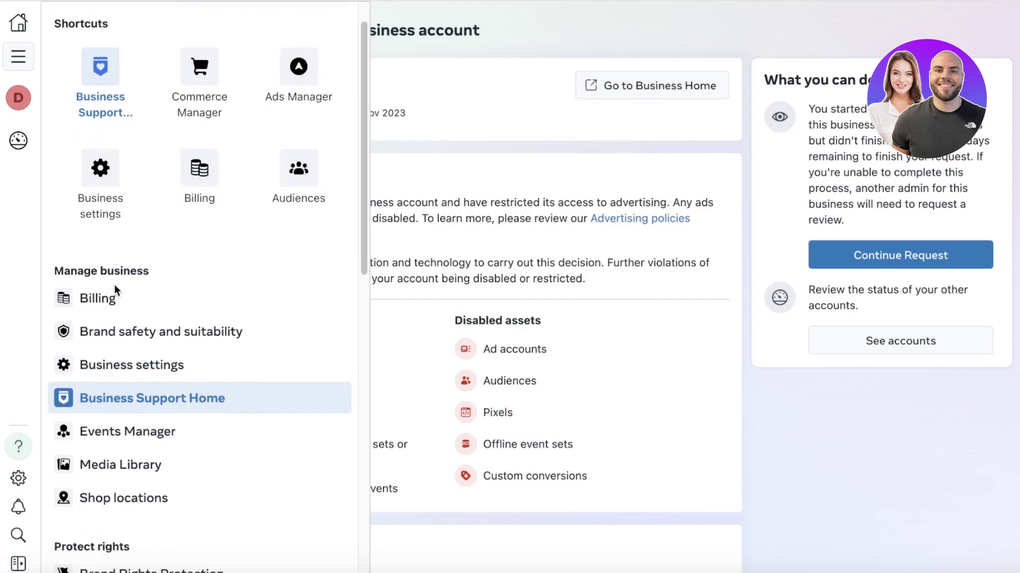
pyautogui.scroll(-3, 114, 380)
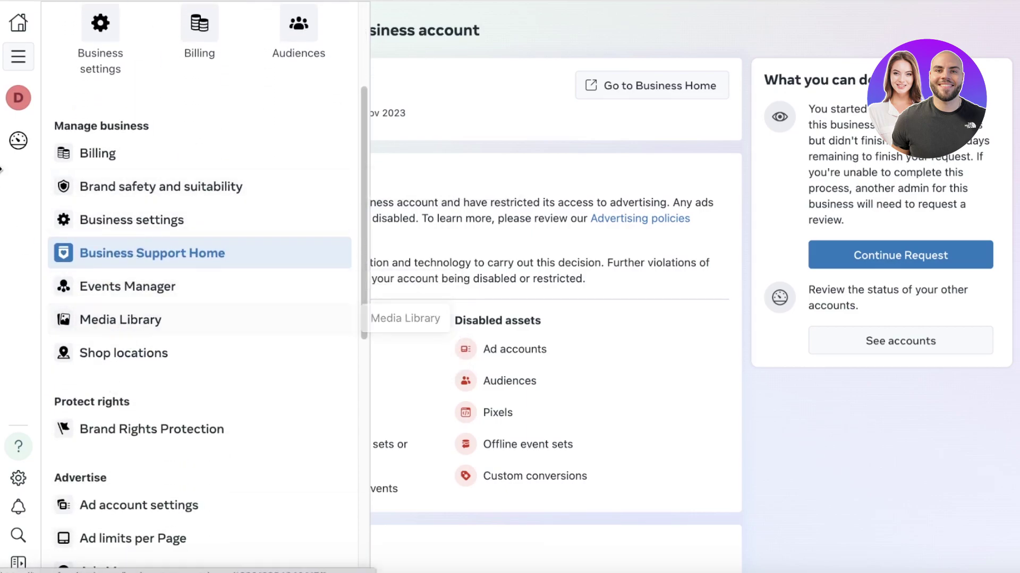
pyautogui.click(14, 114)
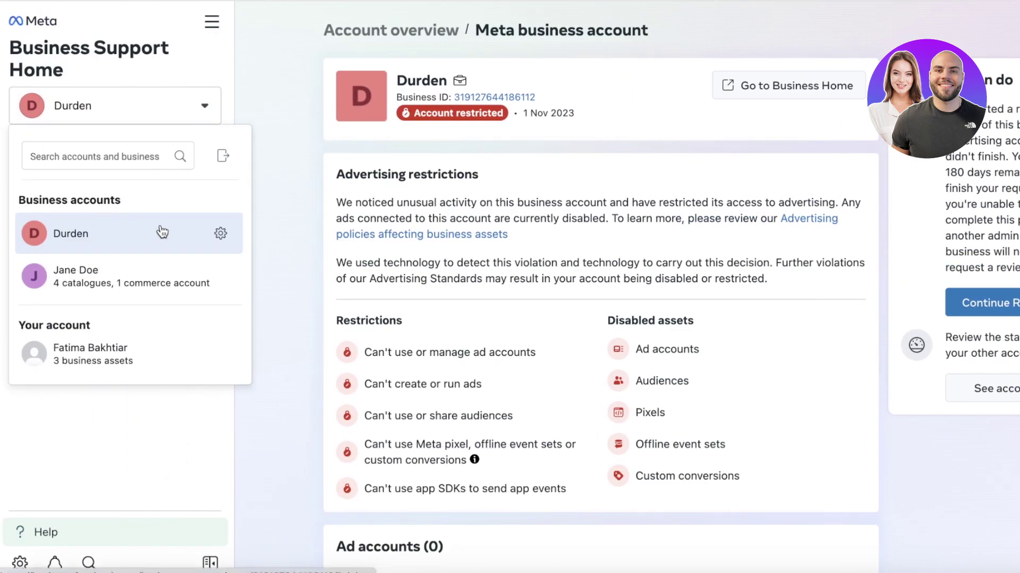
# Switch to the business account with four catalogues and copy its Business ID
pyautogui.click(63, 276)
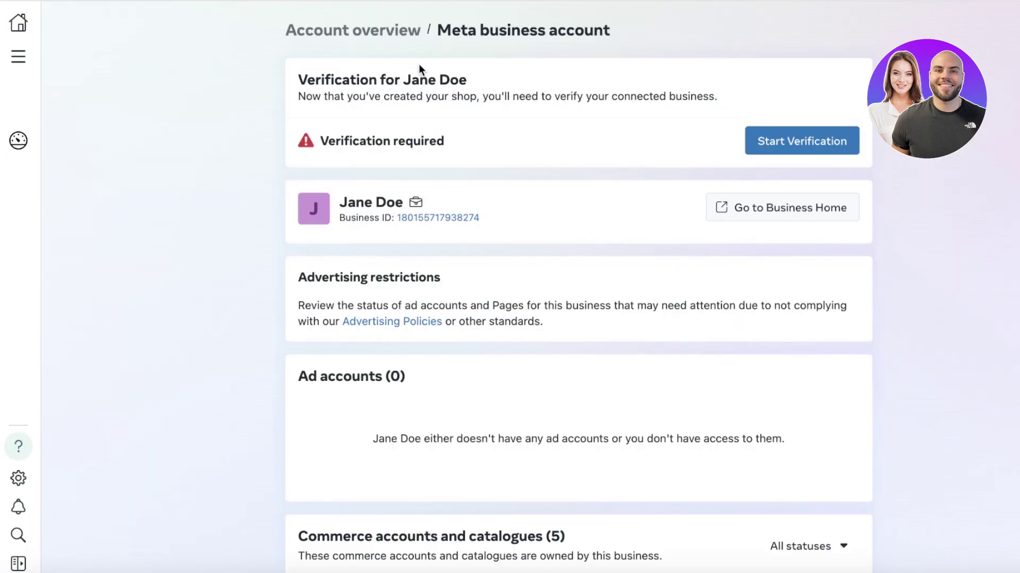
pyautogui.click(783, 206)
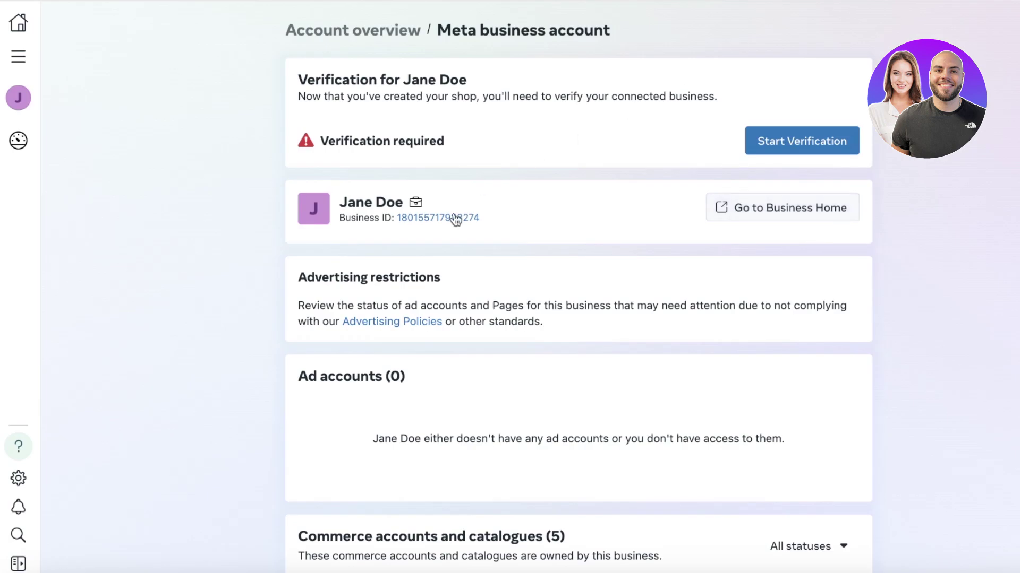
pyautogui.click(455, 218)
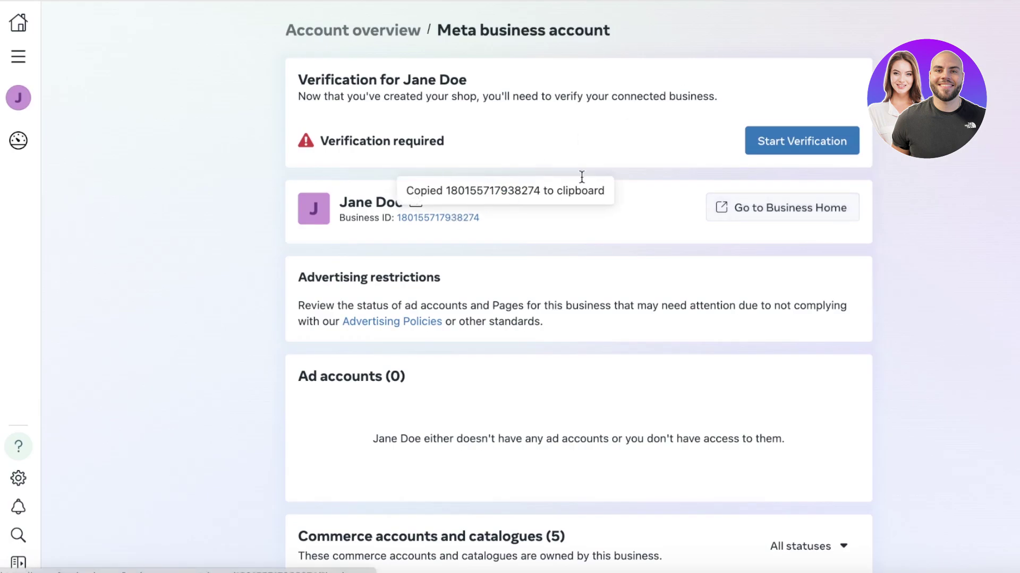
# Review the account's assets on the overview, then go to the Collaboration Centre
pyautogui.scroll(-1, 643, 221)
pyautogui.scroll(-4, 646, 229)
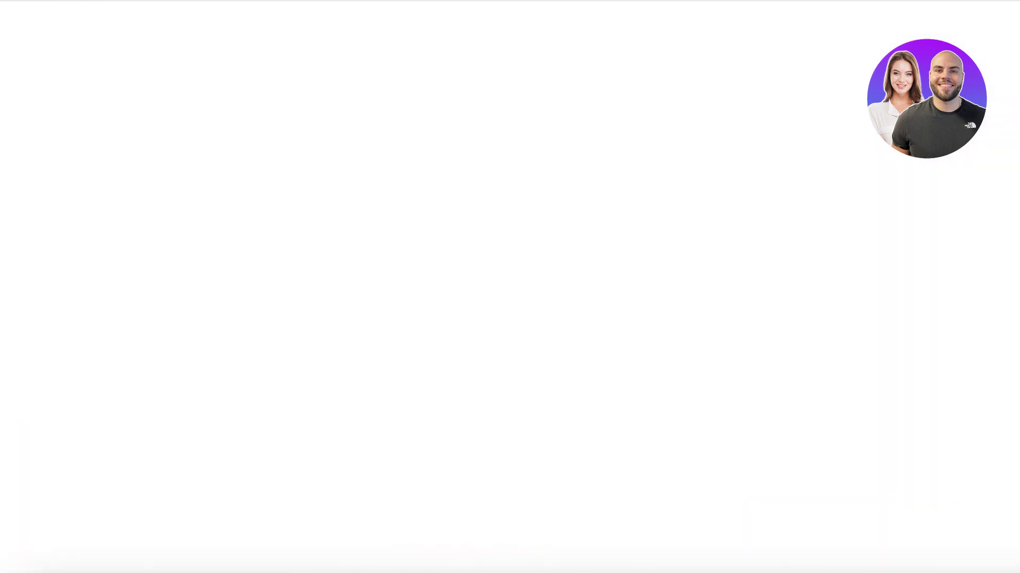
pyautogui.scroll(-5, 477, 187)
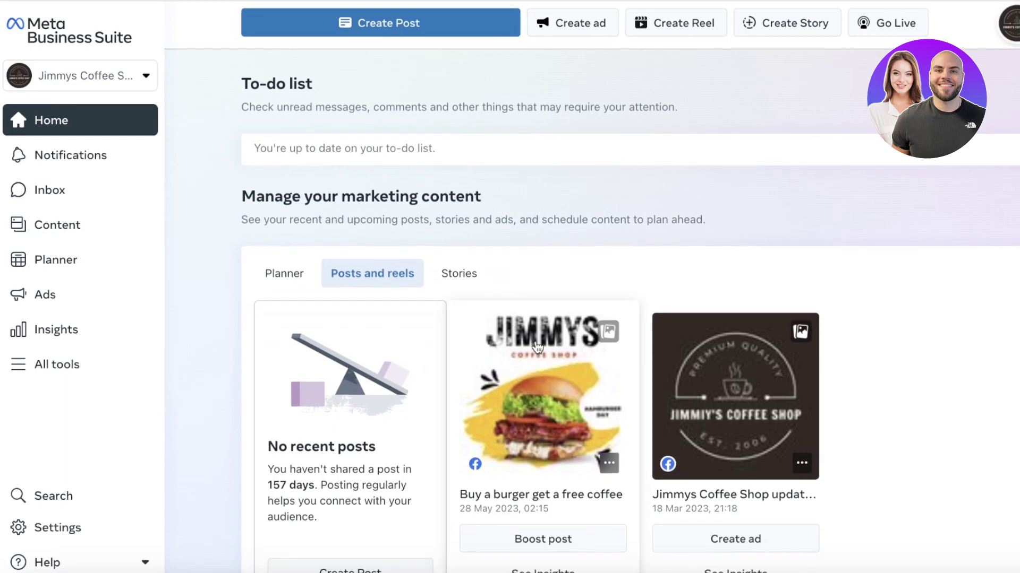
pyautogui.scroll(-7, 563, 303)
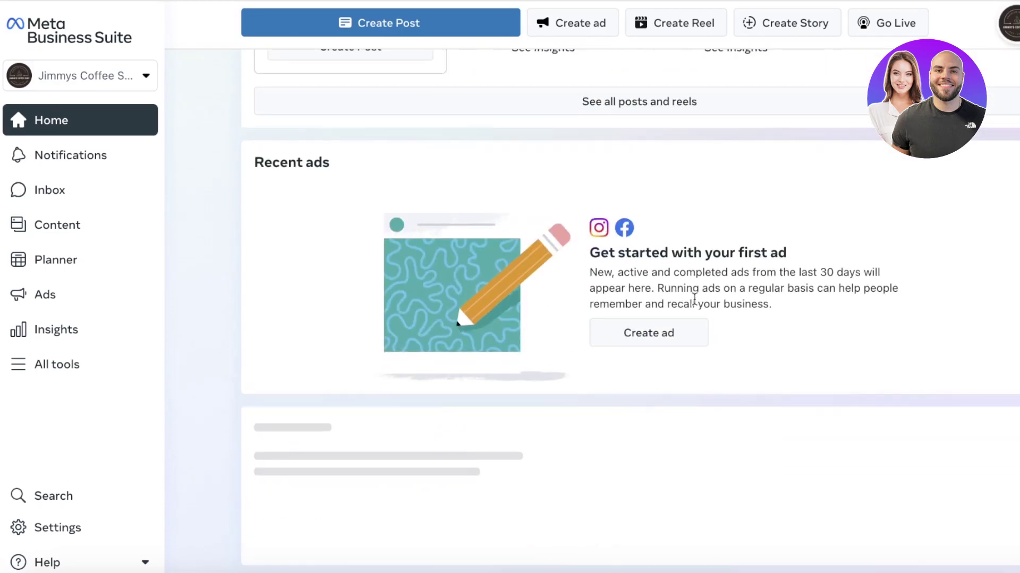
pyautogui.scroll(15, 840, 261)
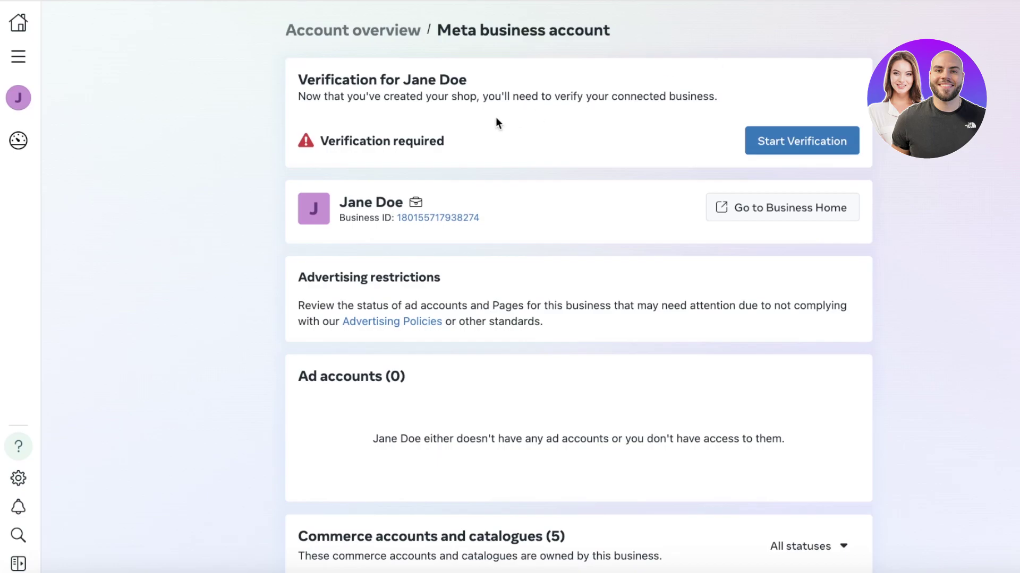
pyautogui.scroll(-7, 495, 127)
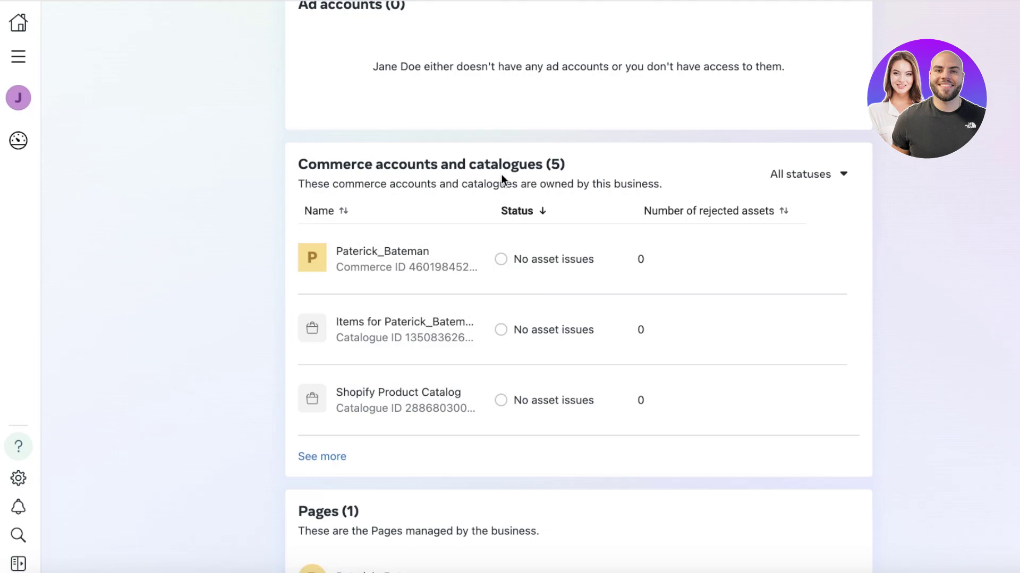
pyautogui.scroll(-7, 515, 254)
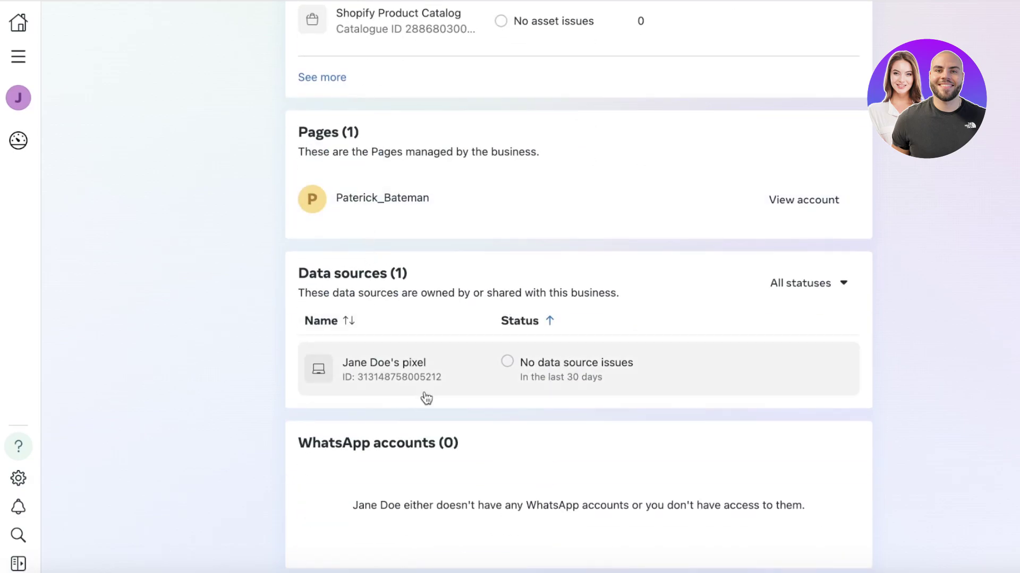
pyautogui.scroll(15, 324, 295)
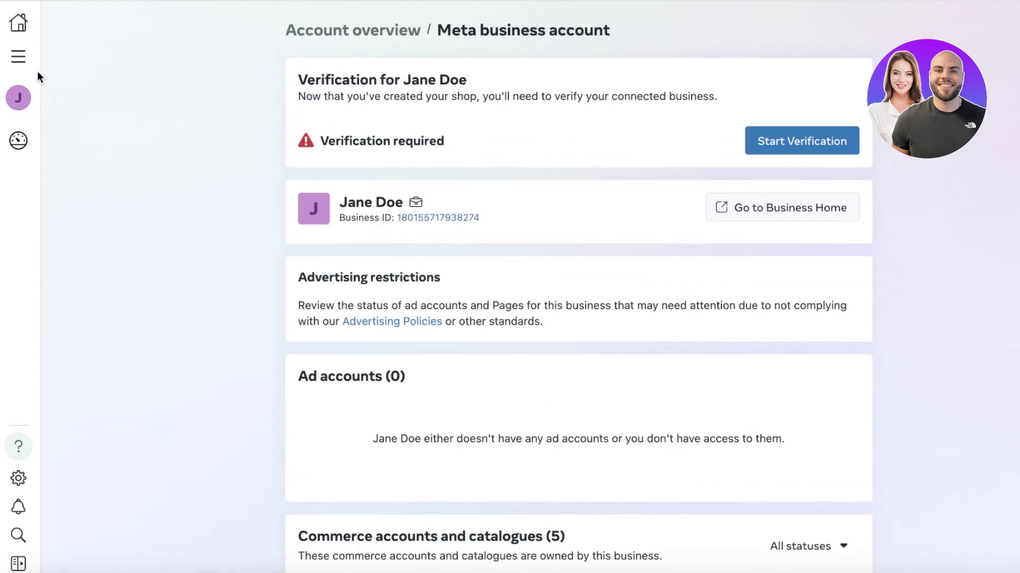
pyautogui.click(19, 56)
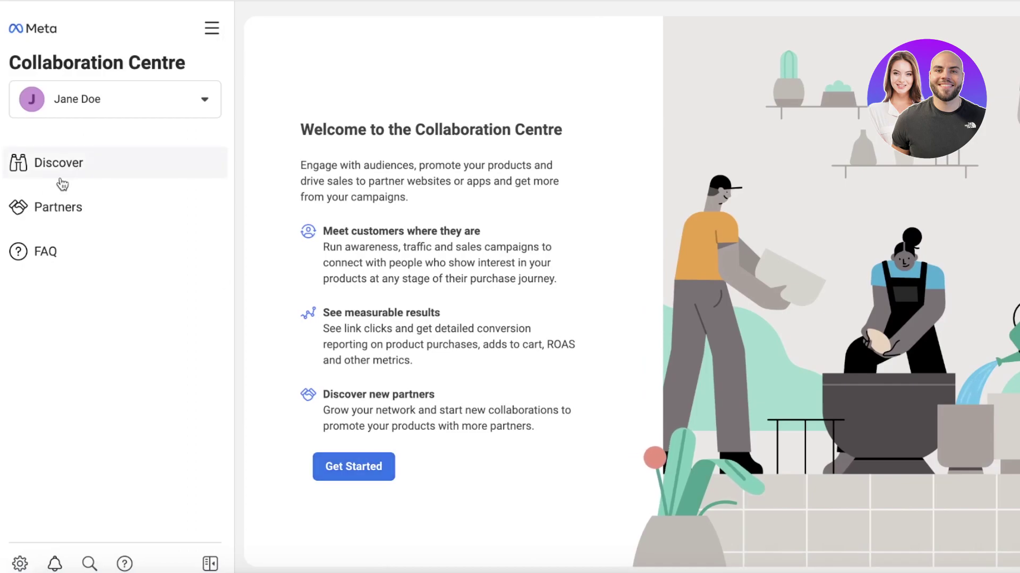
# Go to the Collaboration Centre's Partners page and browse the Partner Directory
pyautogui.click(60, 200)
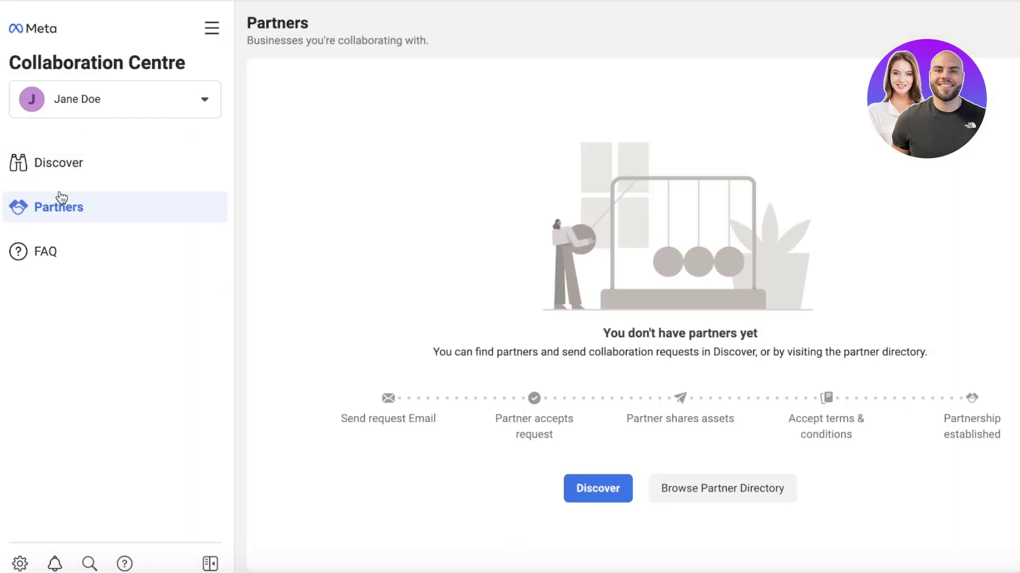
pyautogui.click(770, 488)
# Close the account list and browse All tools, landing on the Page posts tool
pyautogui.click(154, 100)
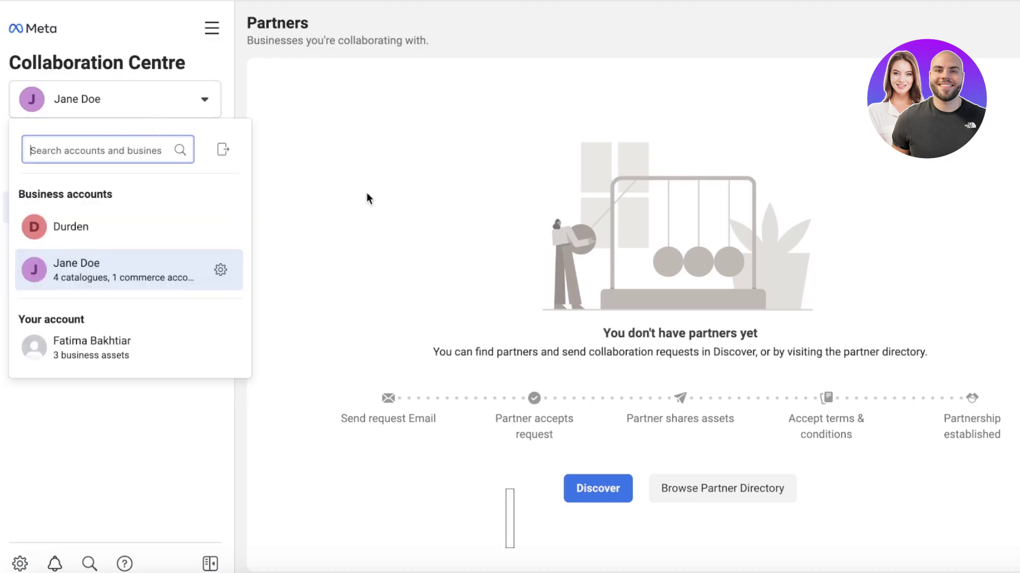
pyautogui.click(366, 196)
pyautogui.click(210, 31)
pyautogui.scroll(-7, 269, 241)
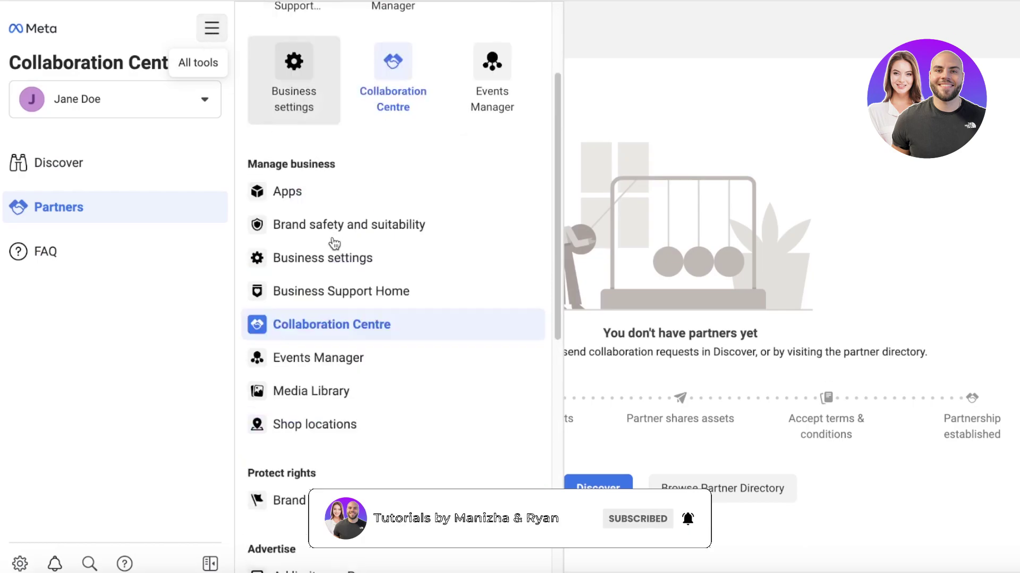
pyautogui.scroll(2, 342, 290)
pyautogui.scroll(2, 341, 286)
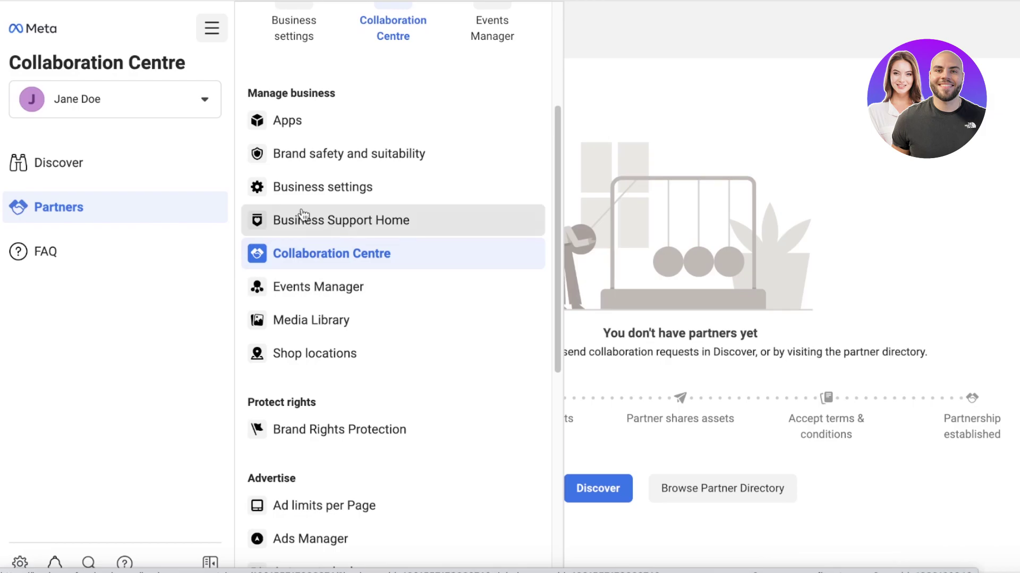
pyautogui.scroll(-8, 298, 212)
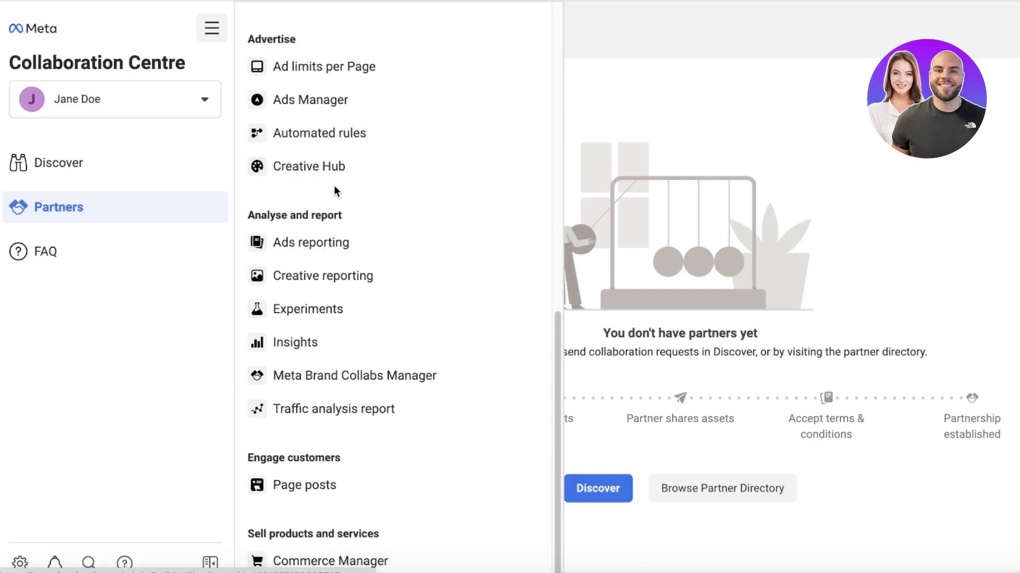
pyautogui.scroll(-1, 336, 189)
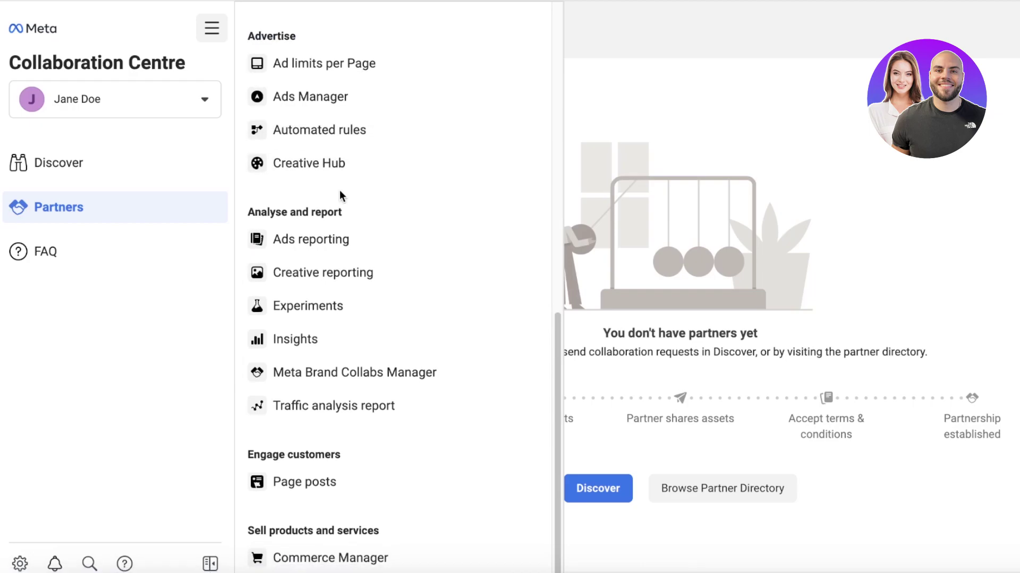
pyautogui.click(395, 484)
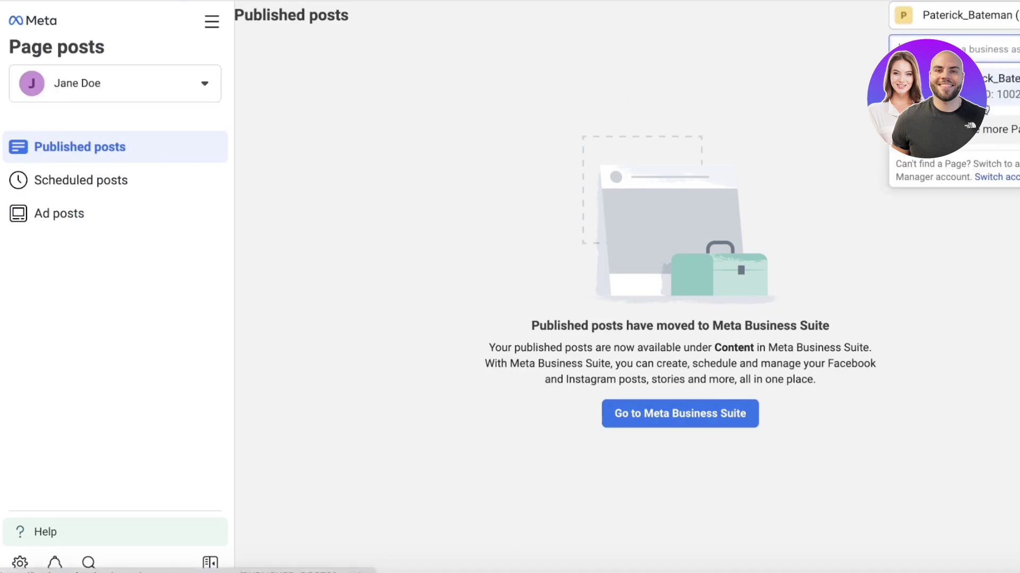
# Dismiss the Page account list and go to Commerce Manager from All tools
pyautogui.click(513, 169)
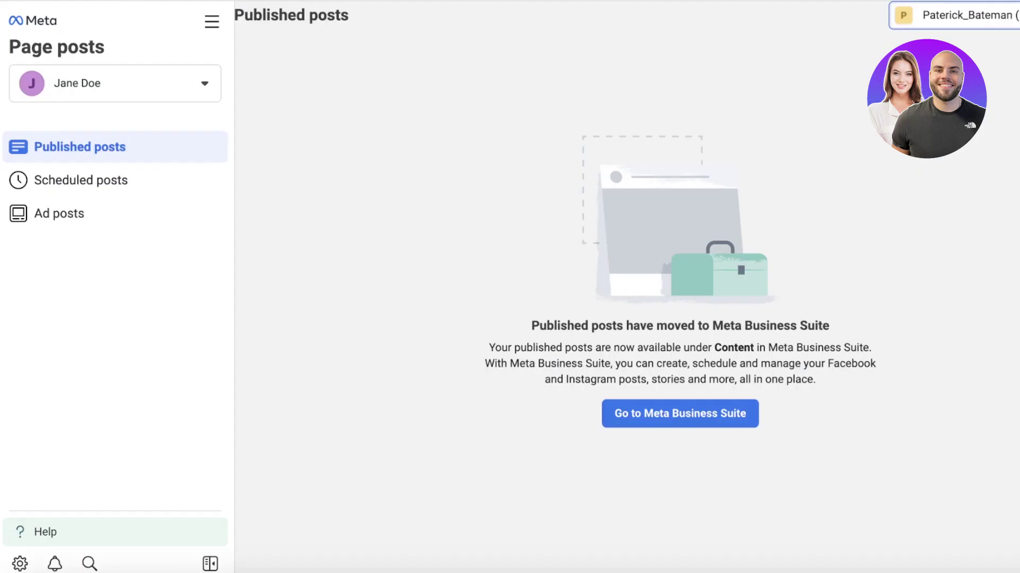
pyautogui.click(72, 83)
pyautogui.click(297, 207)
pyautogui.click(212, 21)
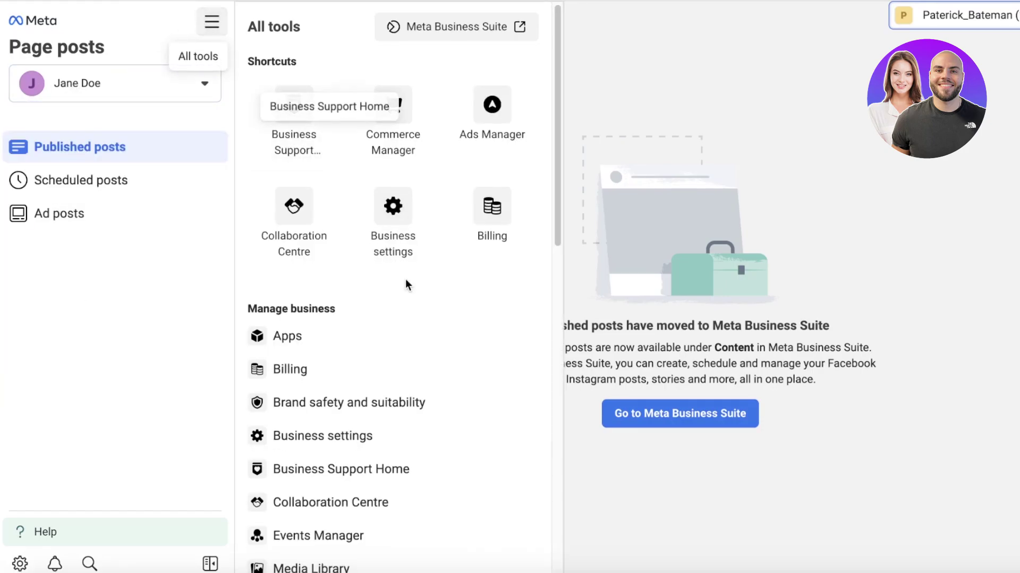
pyautogui.scroll(-10, 405, 284)
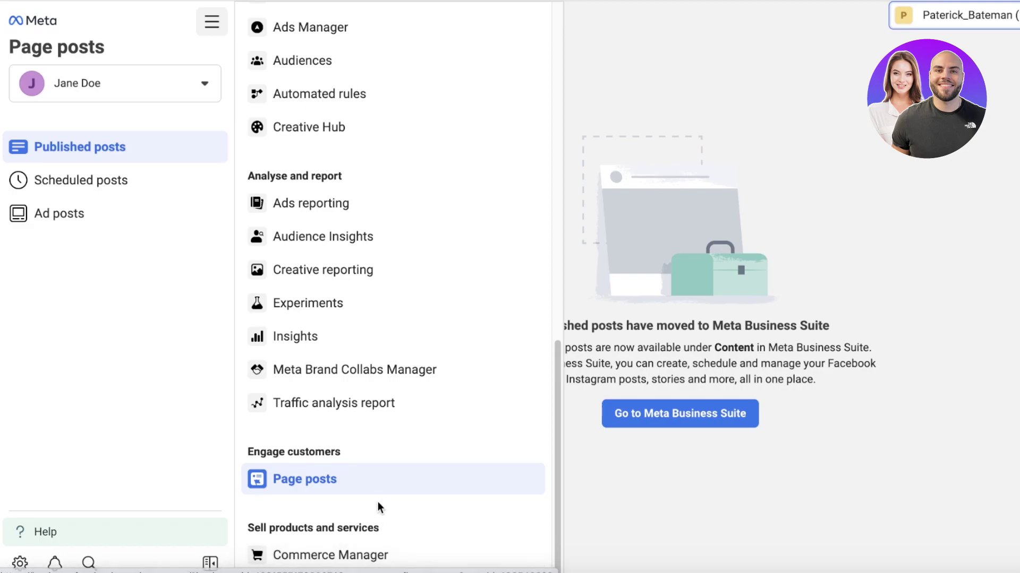
pyautogui.click(370, 542)
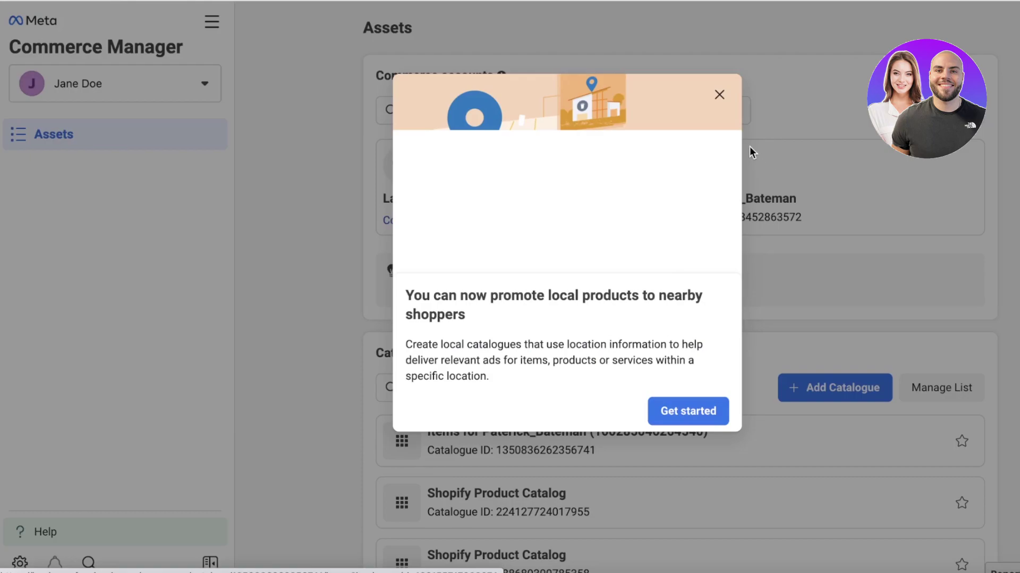
# Close the 'promote local products' popup and choose Add Catalogue under Catalogues
pyautogui.click(719, 94)
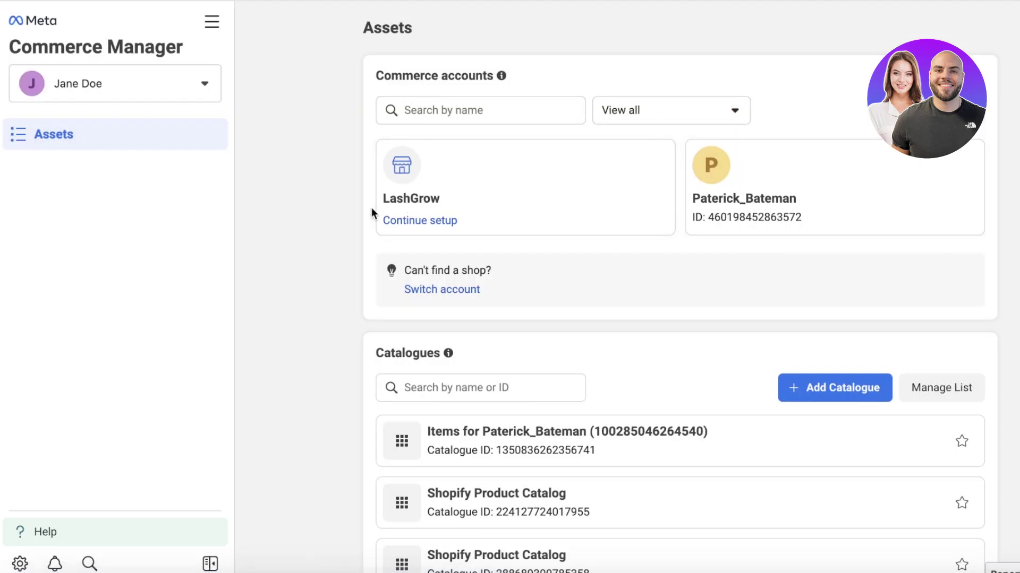
pyautogui.scroll(-3, 369, 205)
pyautogui.click(836, 268)
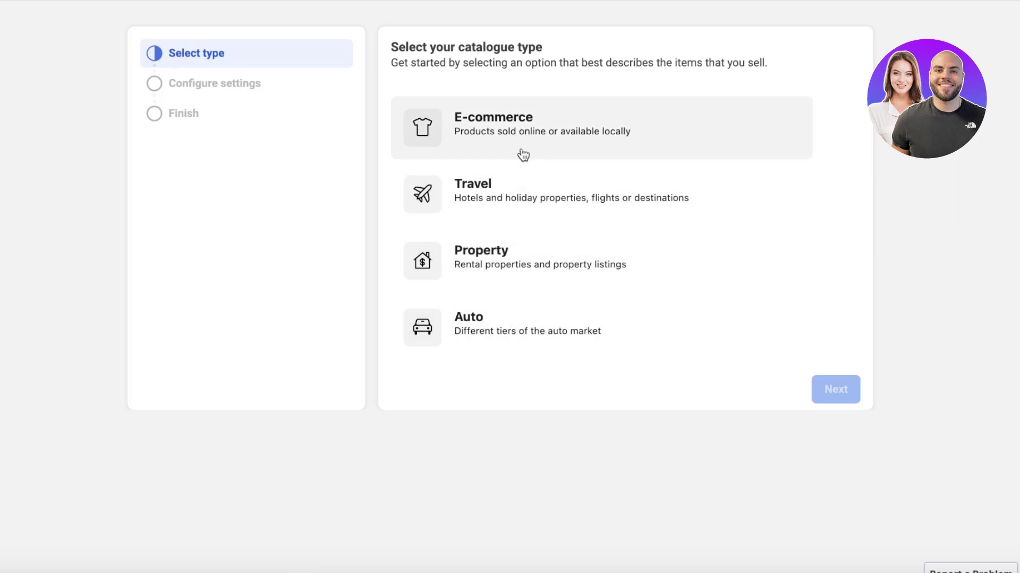
# Choose the E-commerce catalogue type, keeping Upload Product Info and the business account as owner
pyautogui.click(521, 156)
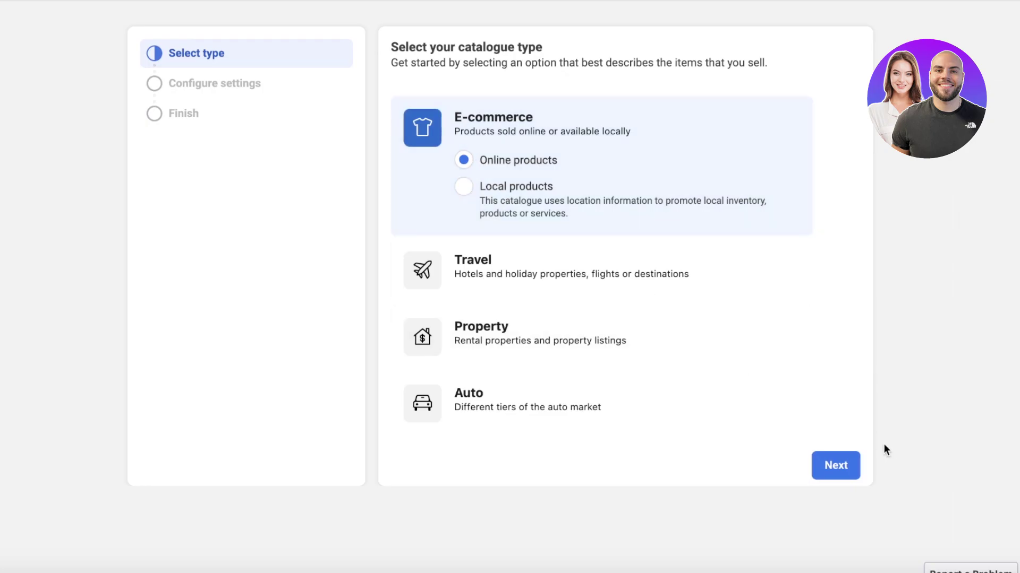
pyautogui.click(855, 459)
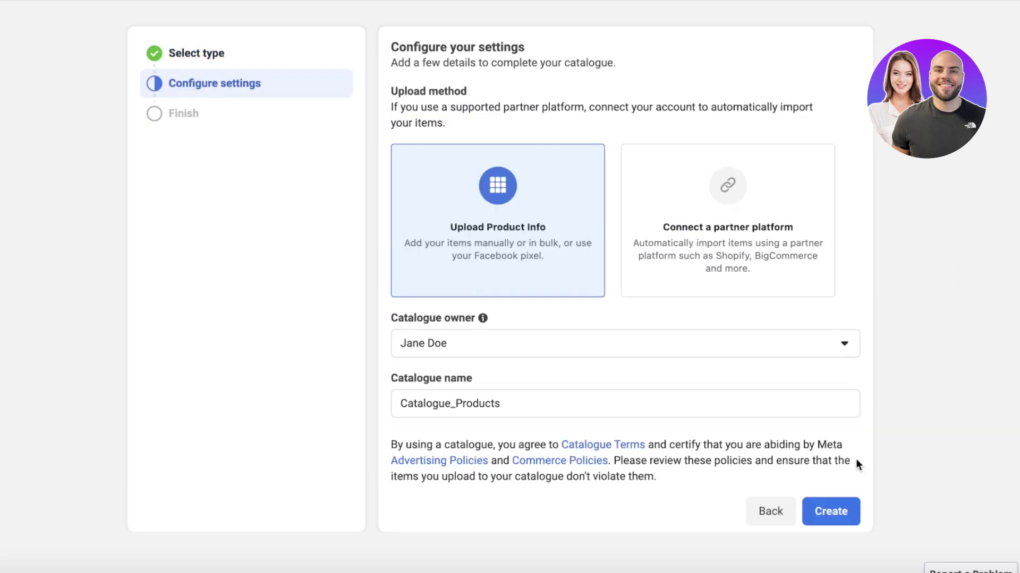
pyautogui.click(436, 342)
pyautogui.click(436, 342)
pyautogui.click(435, 342)
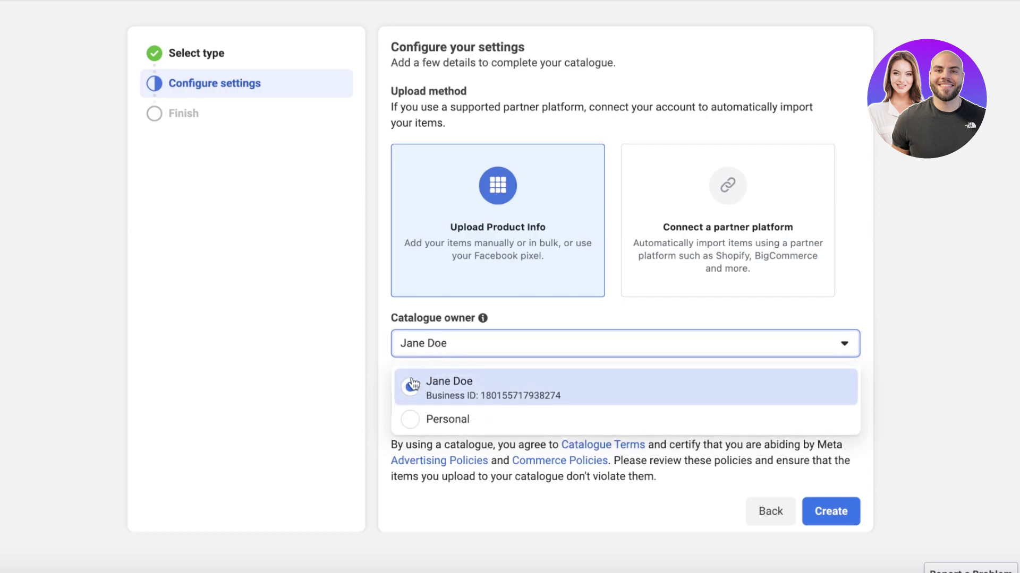
pyautogui.click(422, 388)
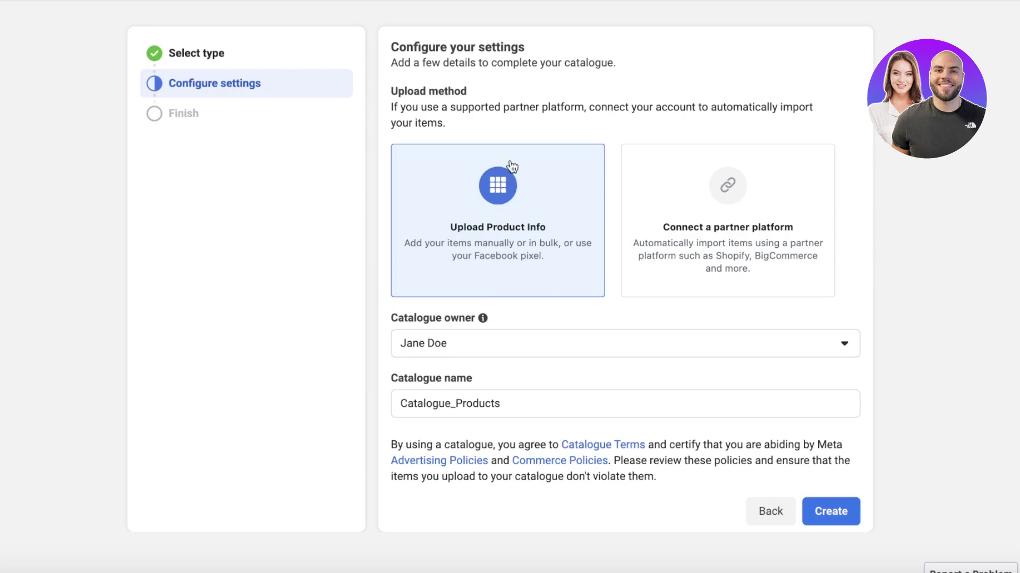
# Name the catalogue 'New Arrivals', create it and view the catalogue
pyautogui.click(492, 402)
pyautogui.doubleClick(493, 398)
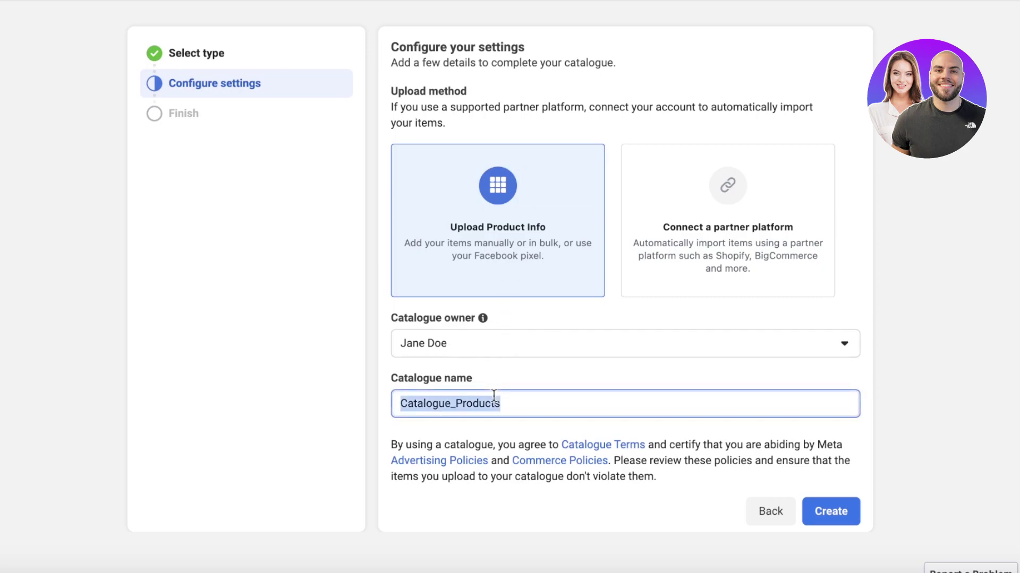
pyautogui.press('BackSpace')
pyautogui.write('N')
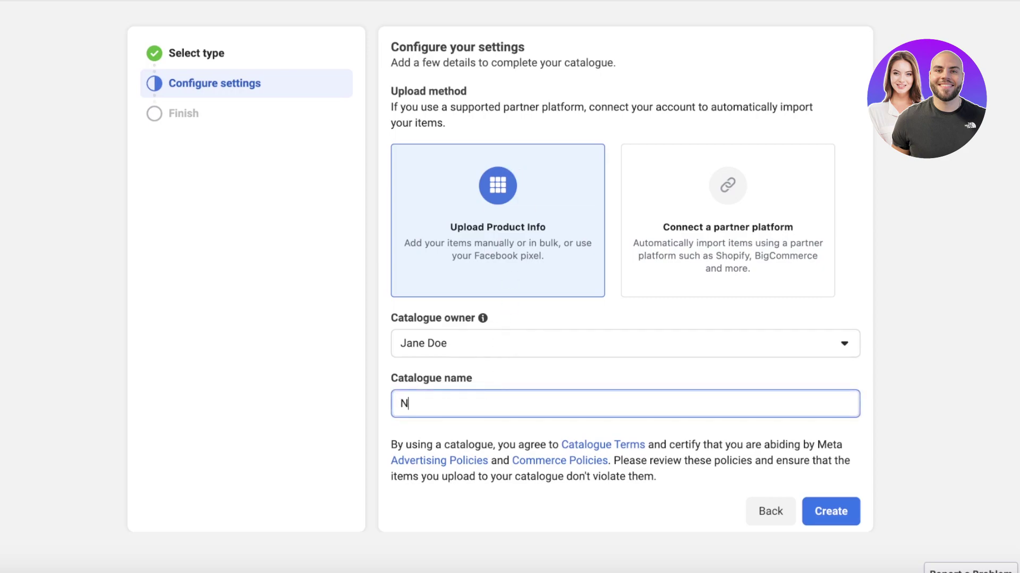
pyautogui.write('ew Arrivals')
pyautogui.click(834, 512)
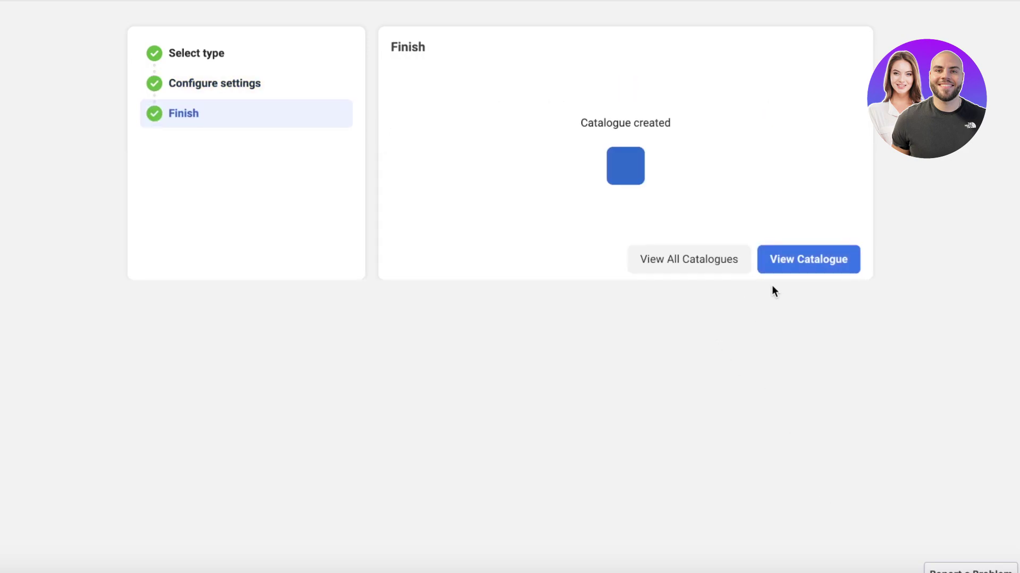
pyautogui.click(806, 255)
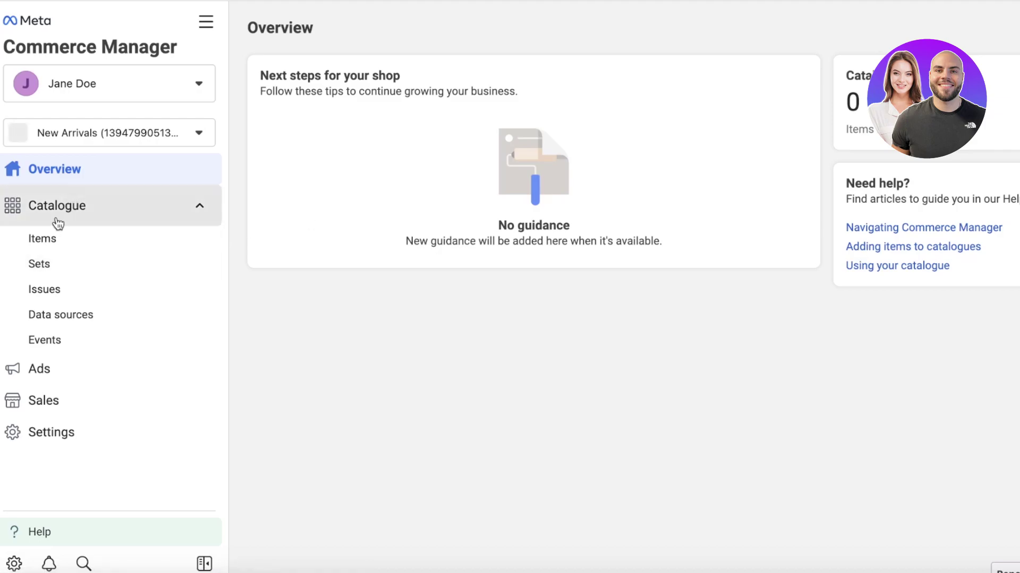
# Under Catalogue Items and Data sources, choose Manual as the way to add items to New Arrivals
pyautogui.click(43, 240)
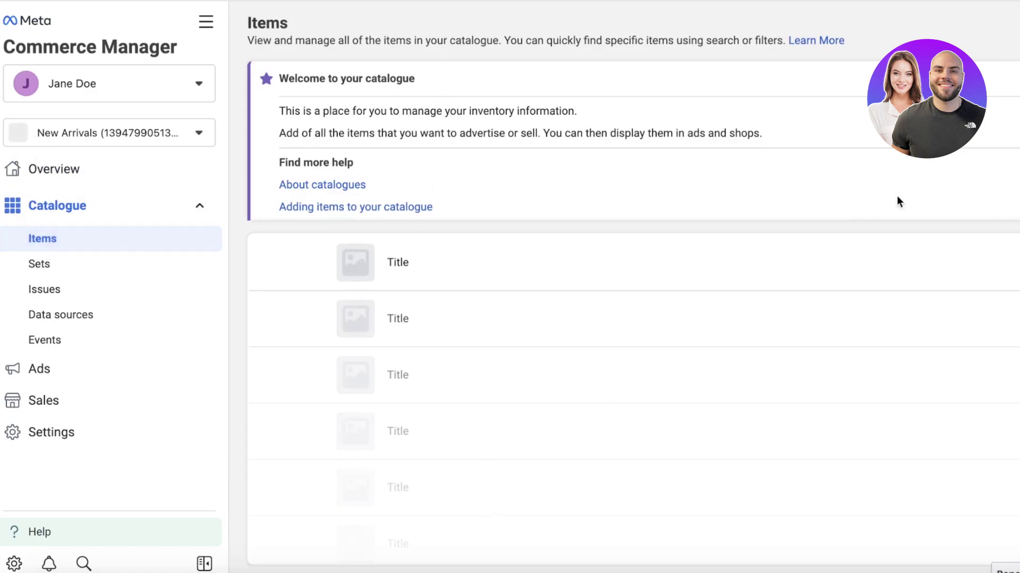
pyautogui.click(60, 314)
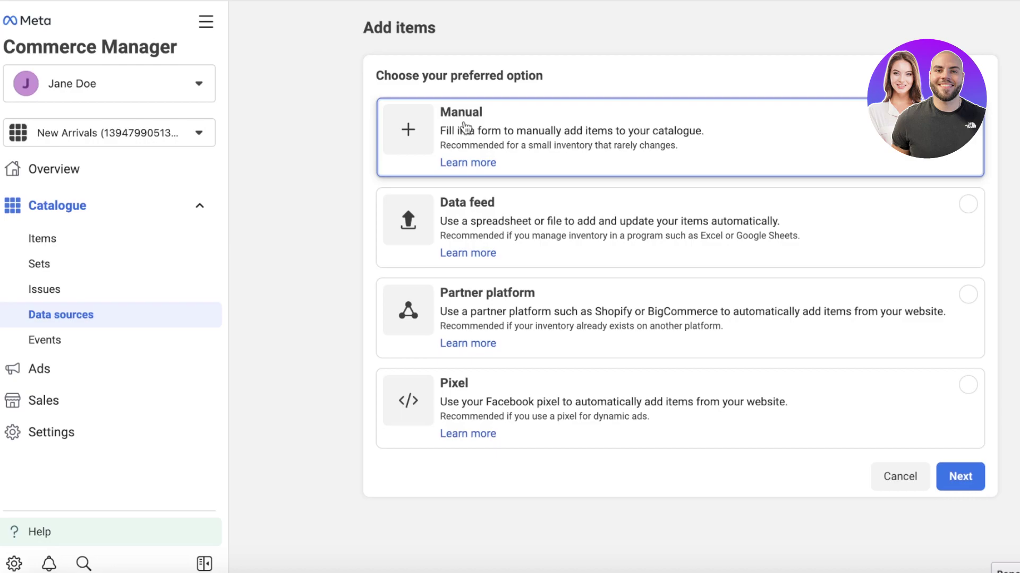
pyautogui.click(420, 225)
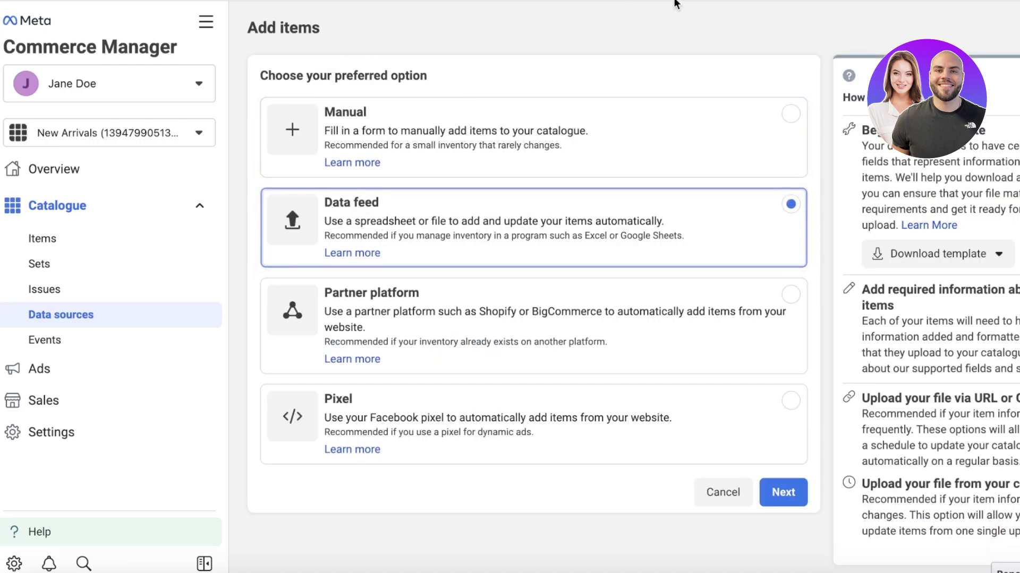
pyautogui.click(303, 119)
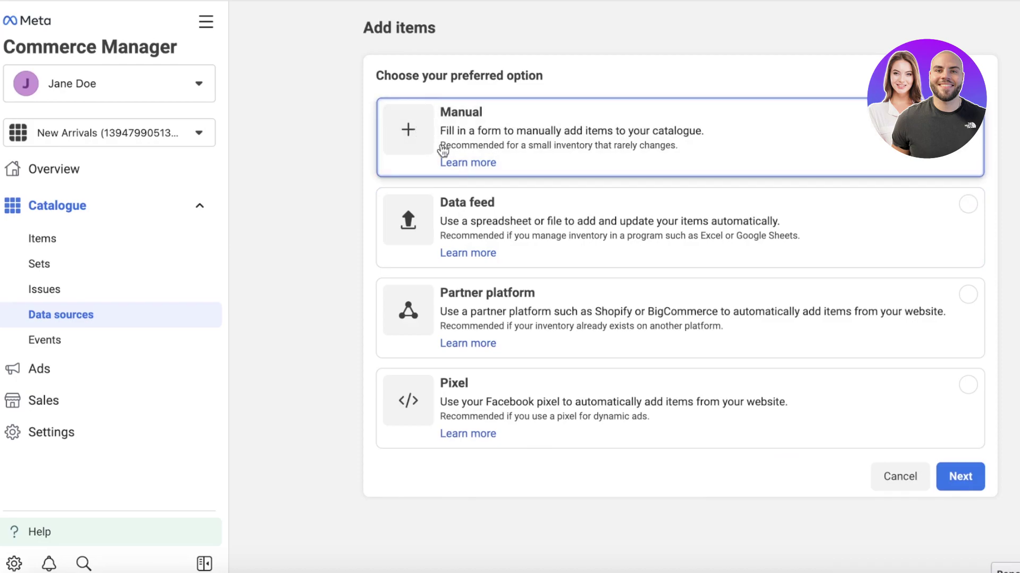
pyautogui.click(959, 476)
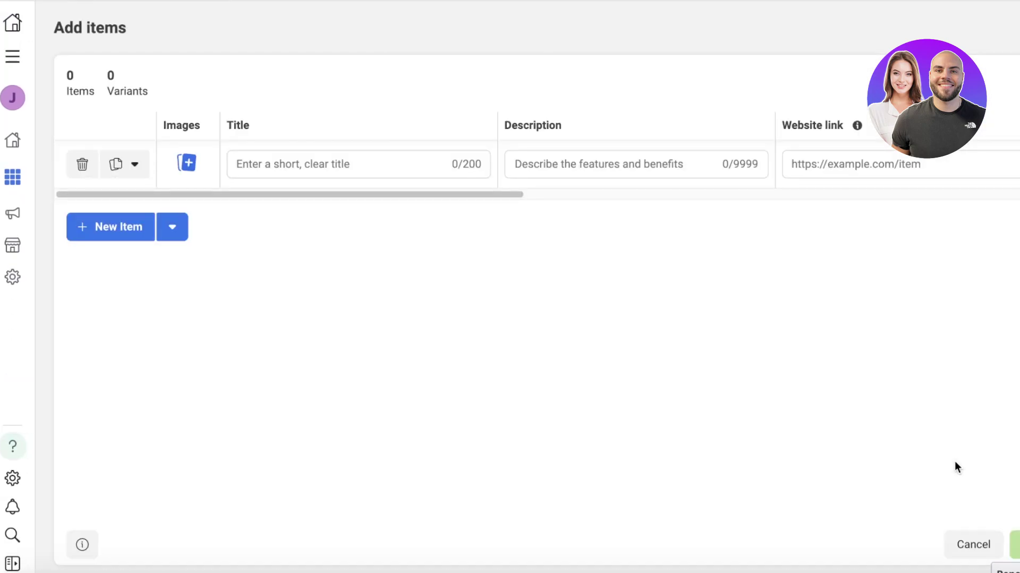
# Set the first item's title to 'Durden Perfume'
pyautogui.click(378, 163)
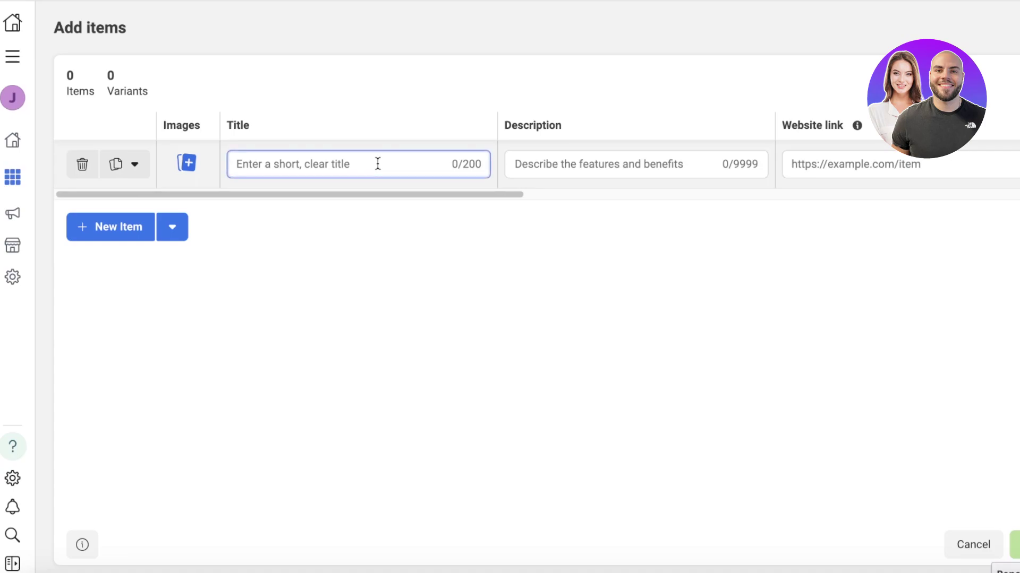
pyautogui.write('Crash Diet')
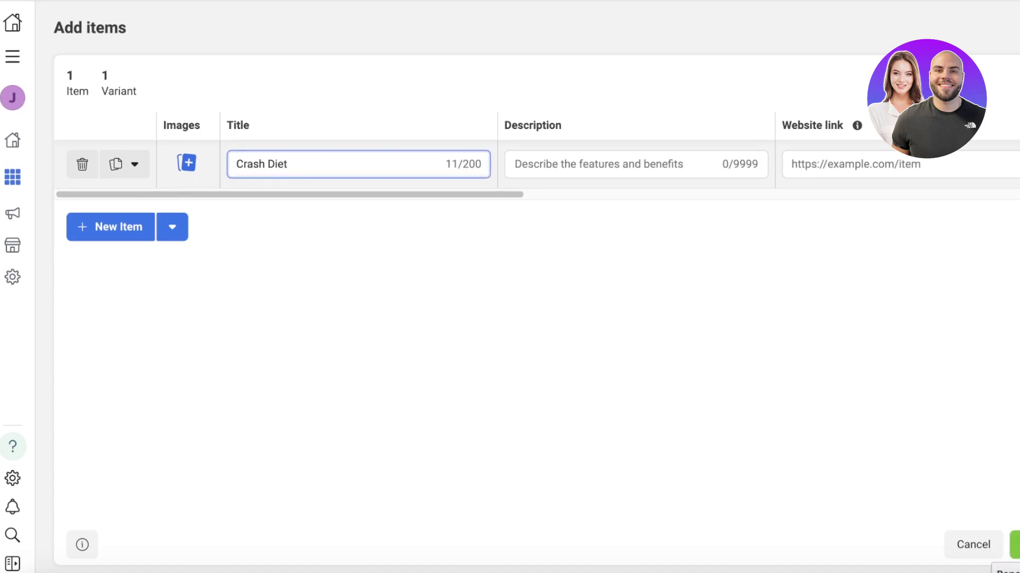
pyautogui.press('BackSpace')
pyautogui.press('BackSpace')
pyautogui.press('BackSpace')
pyautogui.press('BackSpace')
pyautogui.press('BackSpace')
pyautogui.press('BackSpace')
pyautogui.press('BackSpace')
pyautogui.press('BackSpace')
pyautogui.press('BackSpace')
pyautogui.press('BackSpace')
pyautogui.press('BackSpace')
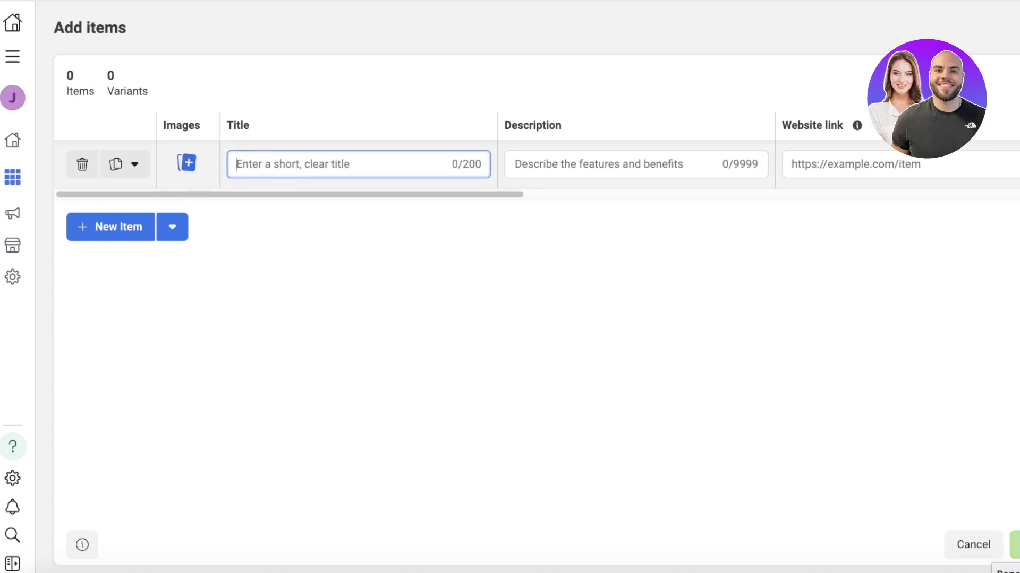
pyautogui.write('Durden Perfume')
pyautogui.press('BackSpace')
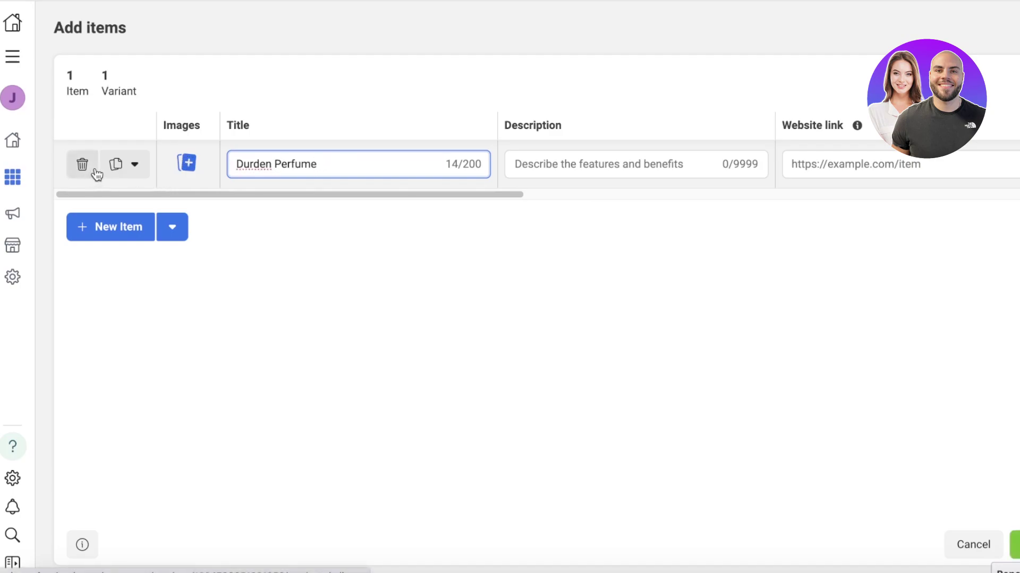
# Add a second variant and title the two 'Durden Perfume Unisex' and 'Durden Perfume for Men'
pyautogui.click(134, 164)
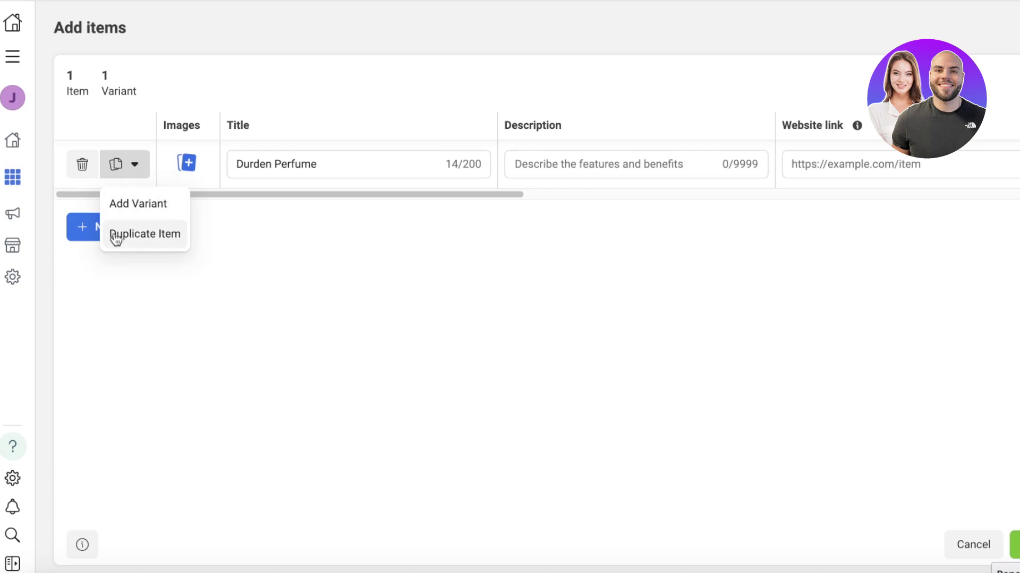
pyautogui.click(119, 211)
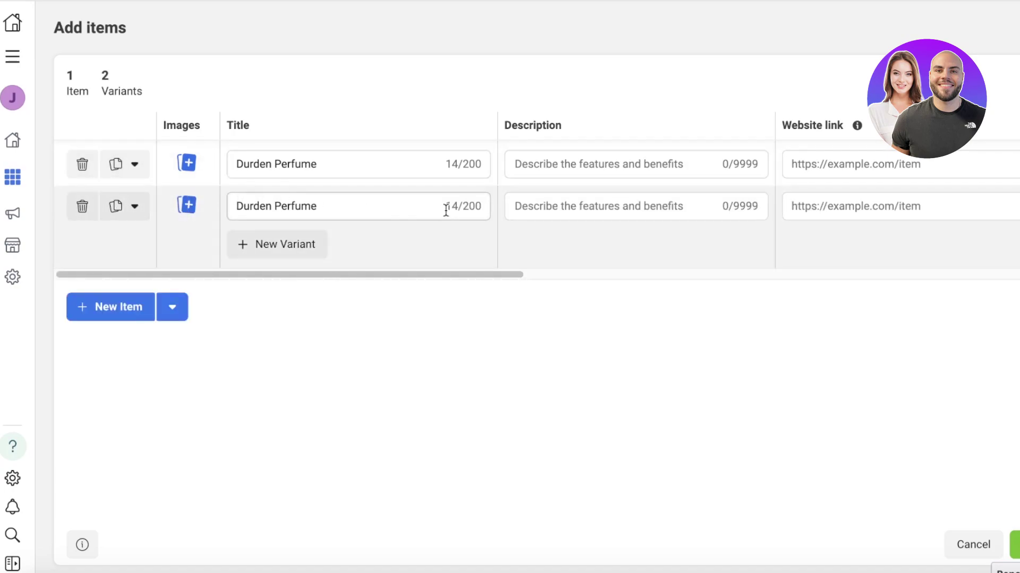
pyautogui.moveTo(481, 207); pyautogui.dragTo(447, 210)
pyautogui.click(367, 207)
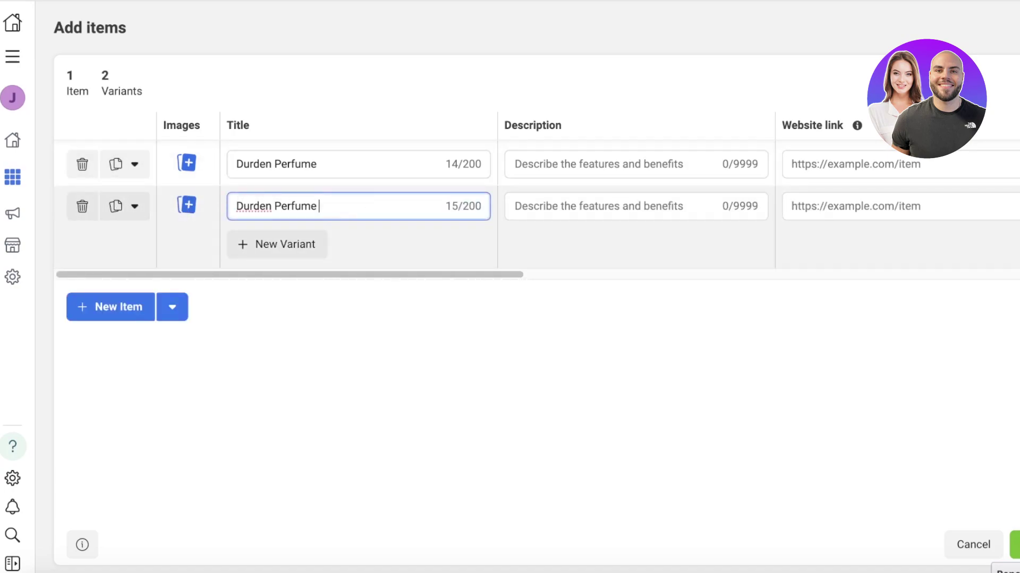
pyautogui.write('for Men')
pyautogui.click(402, 161)
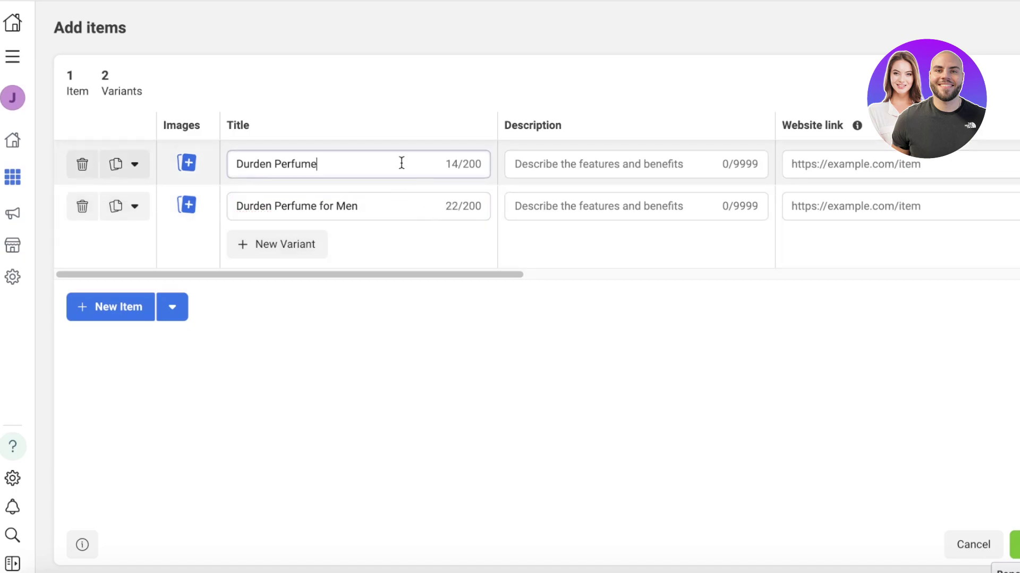
pyautogui.write('Unisex')
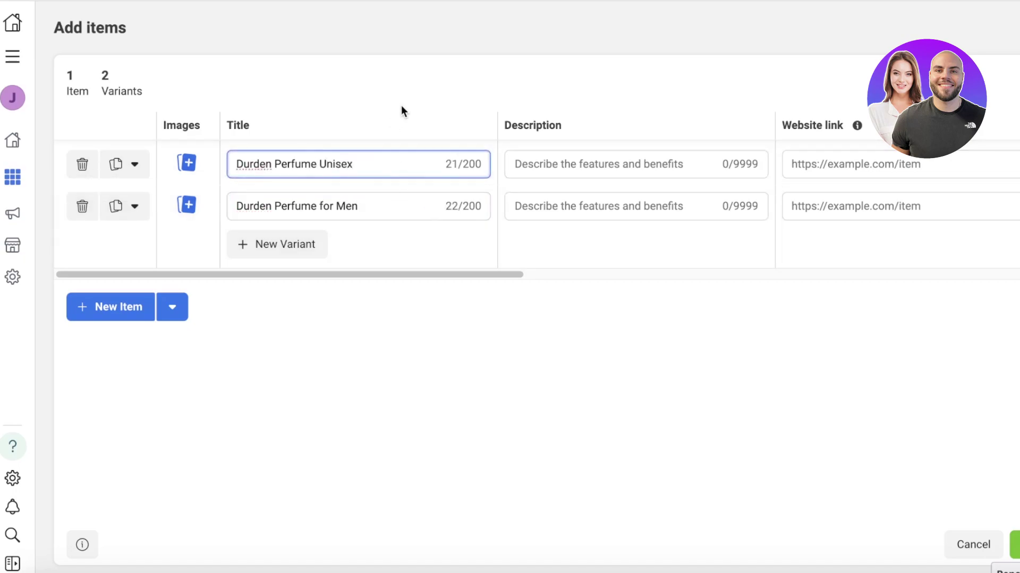
pyautogui.click(402, 112)
# Paste a short description into the Unisex variant's description box
pyautogui.click(567, 164)
pyautogui.click(660, 91)
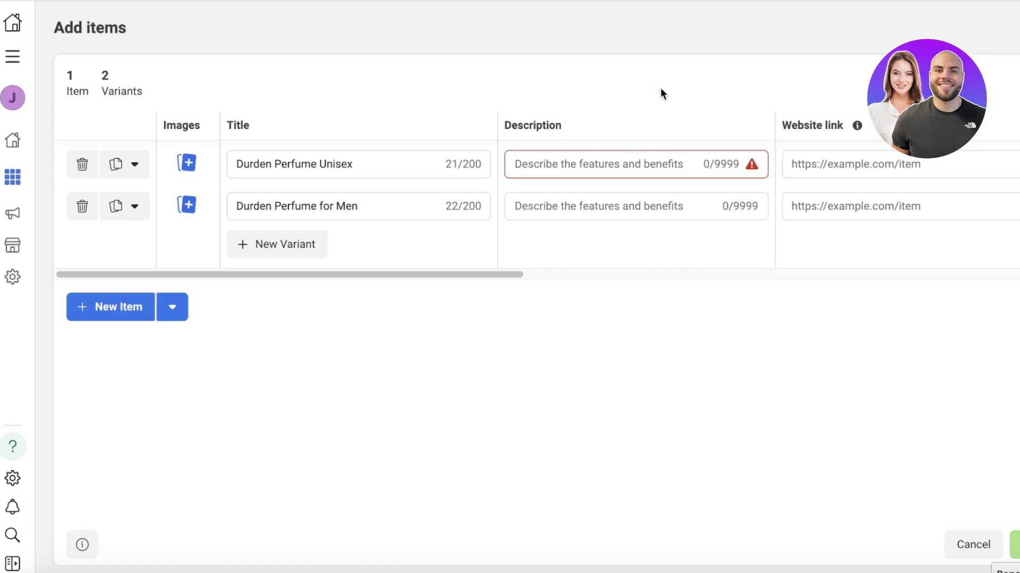
pyautogui.click(636, 161)
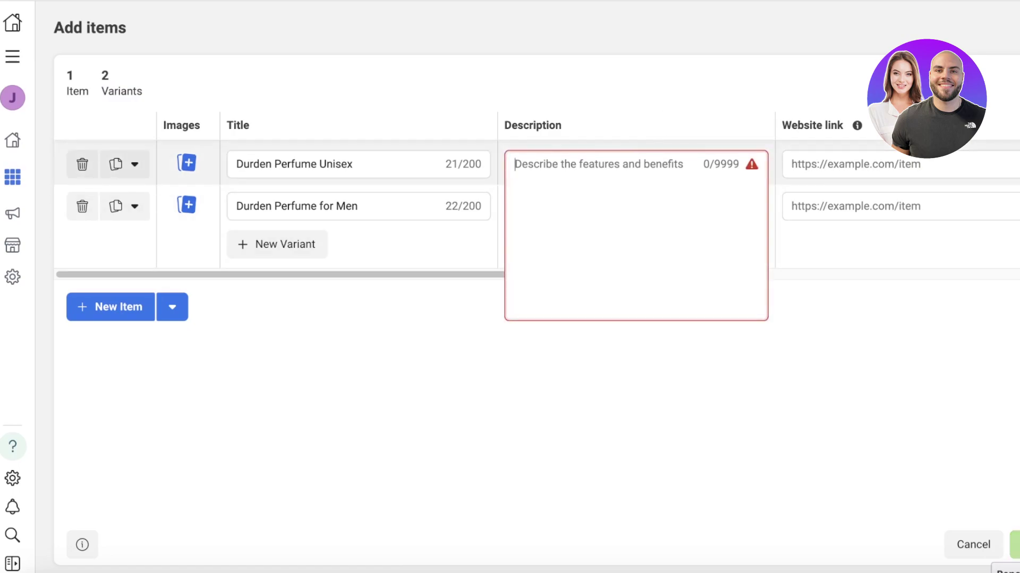
pyautogui.write('-Allture the world with your scent. Join Durden.')
pyautogui.click(629, 131)
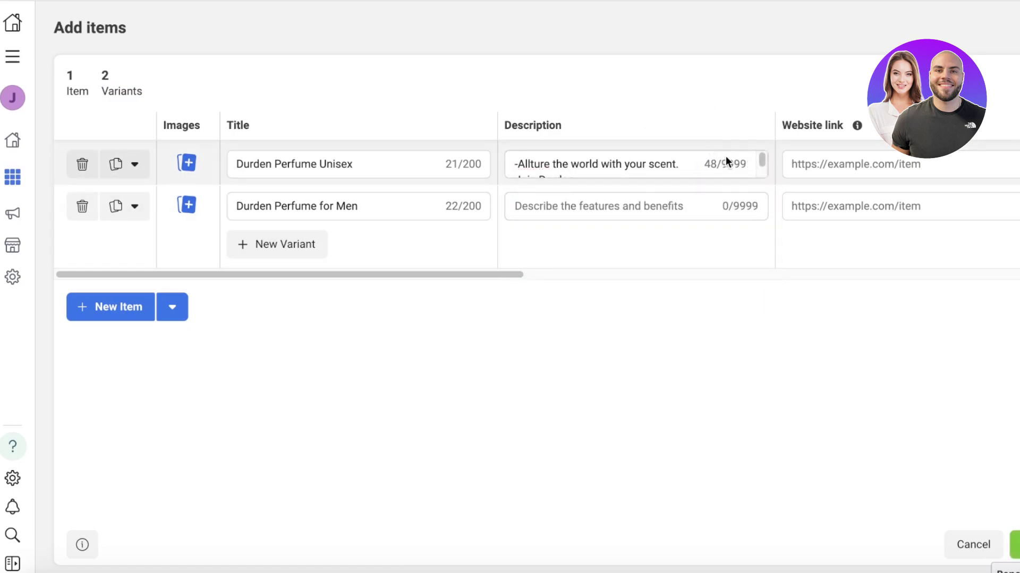
# Start the first variant's website link, keeping PKR currency and removing a wrongly pasted number
pyautogui.click(849, 164)
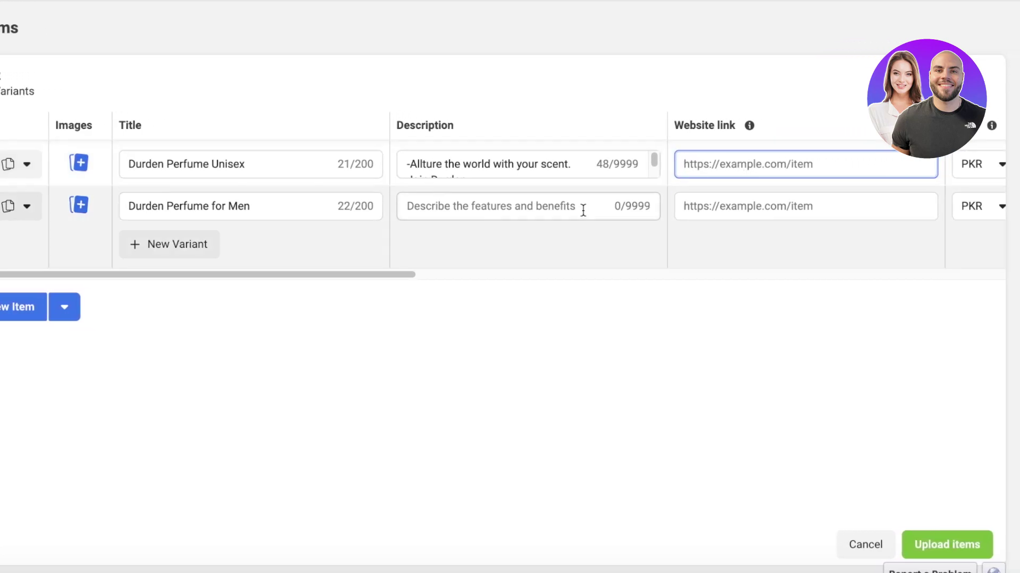
pyautogui.click(976, 170)
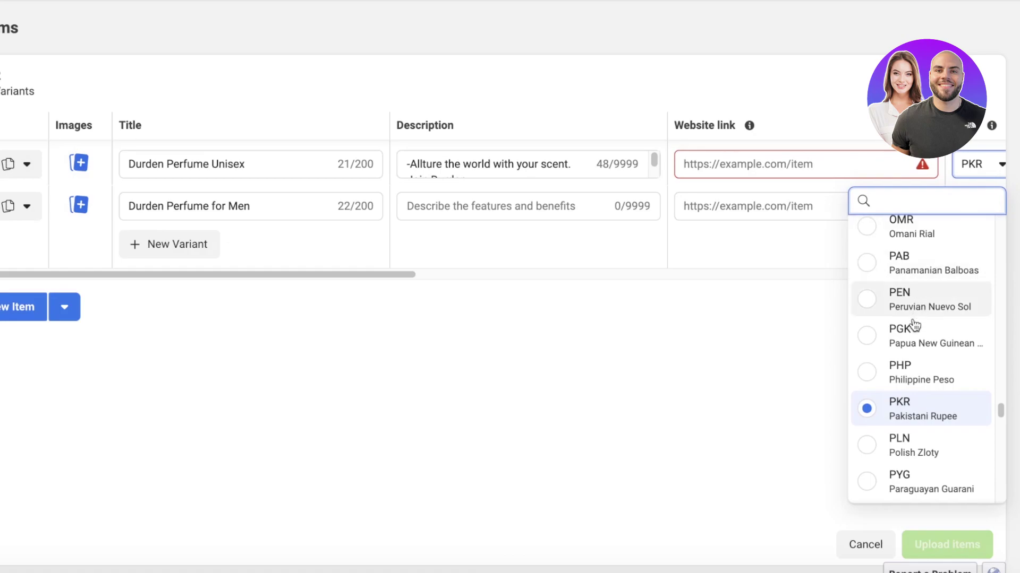
pyautogui.click(980, 169)
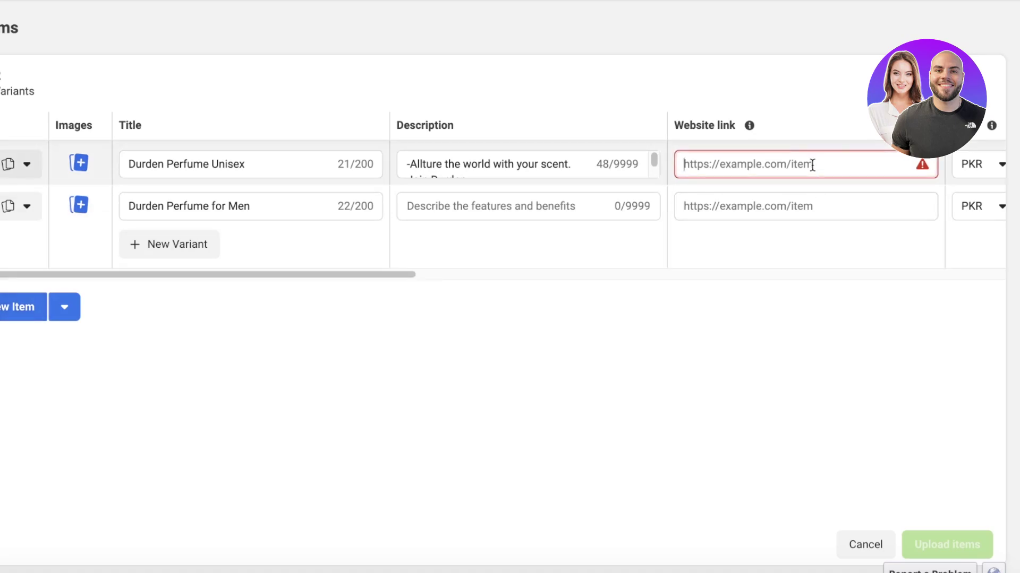
pyautogui.rightClick(812, 165)
pyautogui.click(858, 271)
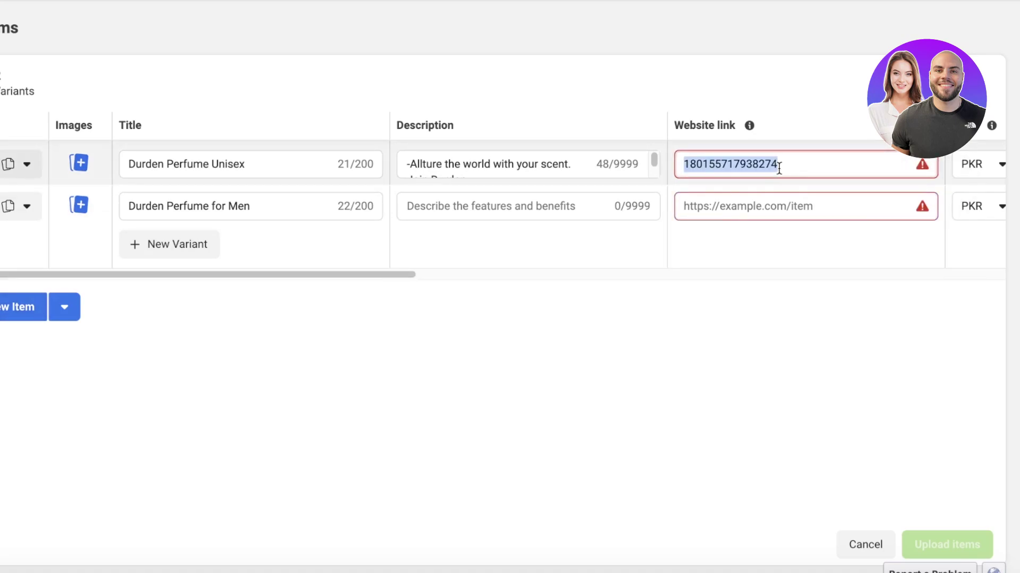
pyautogui.press('BackSpace')
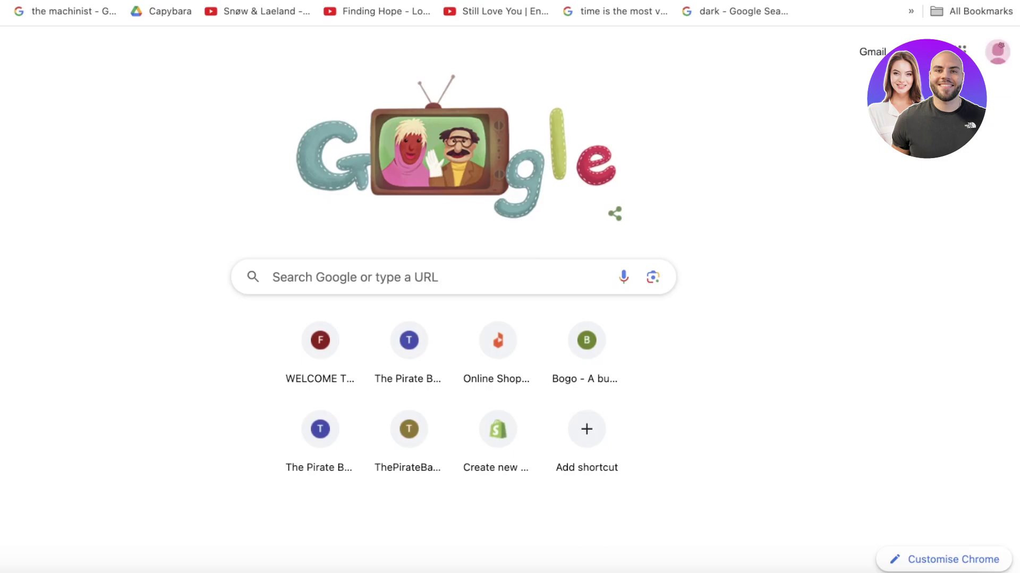
# In Shopify, log in, open Products and copy the product page's web address
pyautogui.write('sho')
pyautogui.press('Return')
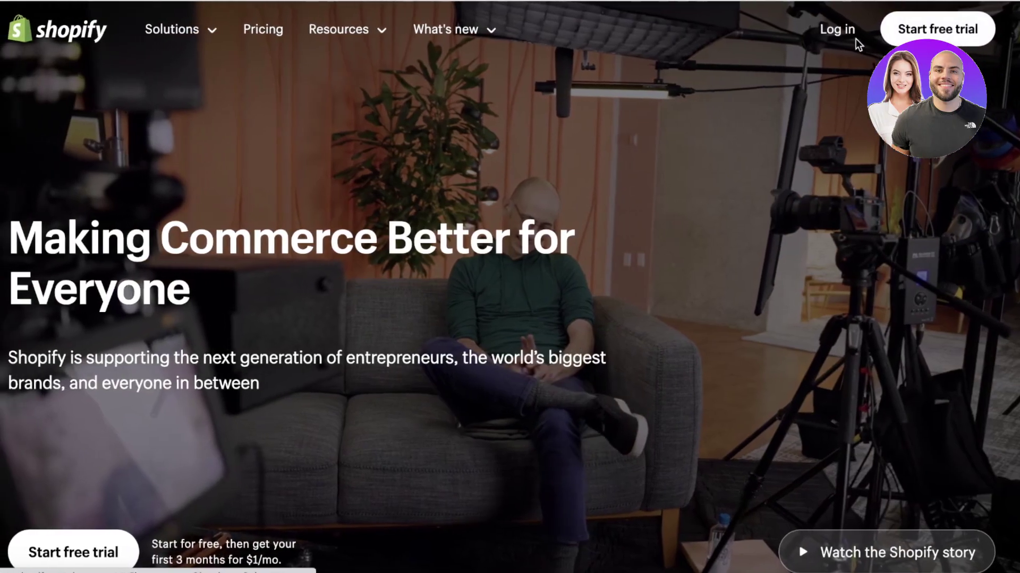
pyautogui.click(856, 38)
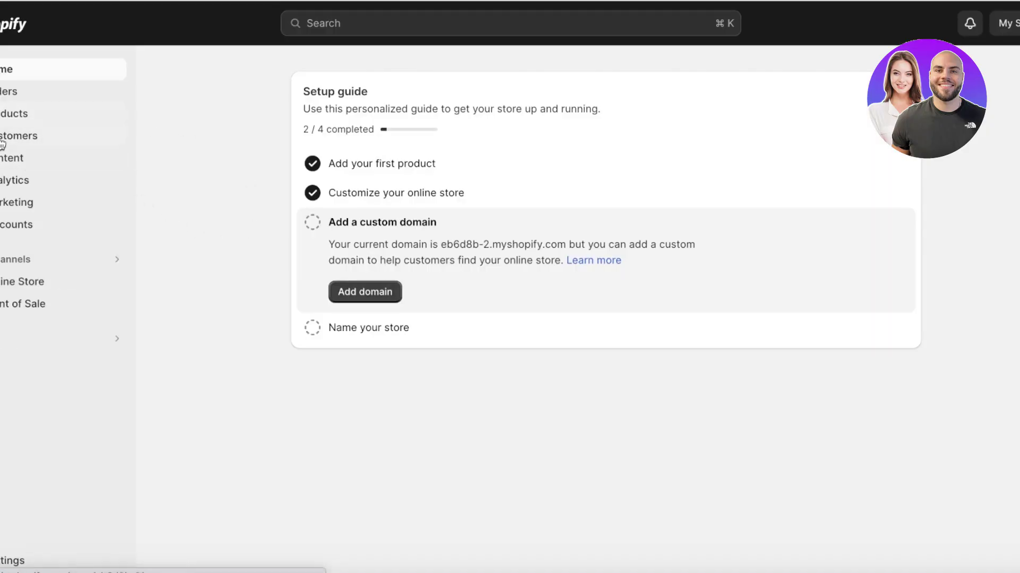
pyautogui.click(7, 114)
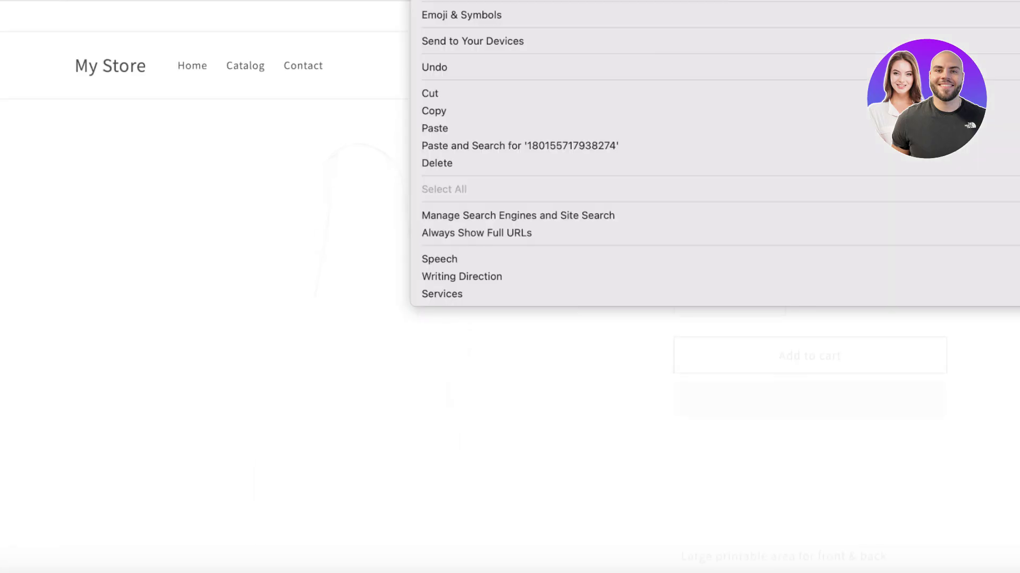
pyautogui.click(436, 111)
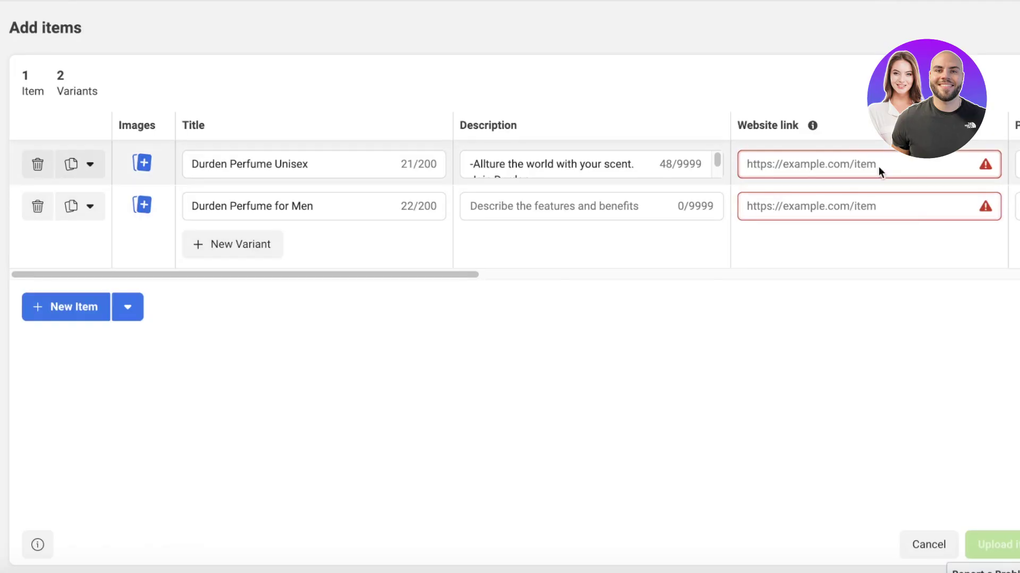
# Paste the Shopify product URL into both variants' website links, keeping PKR currency
pyautogui.rightClick(859, 156)
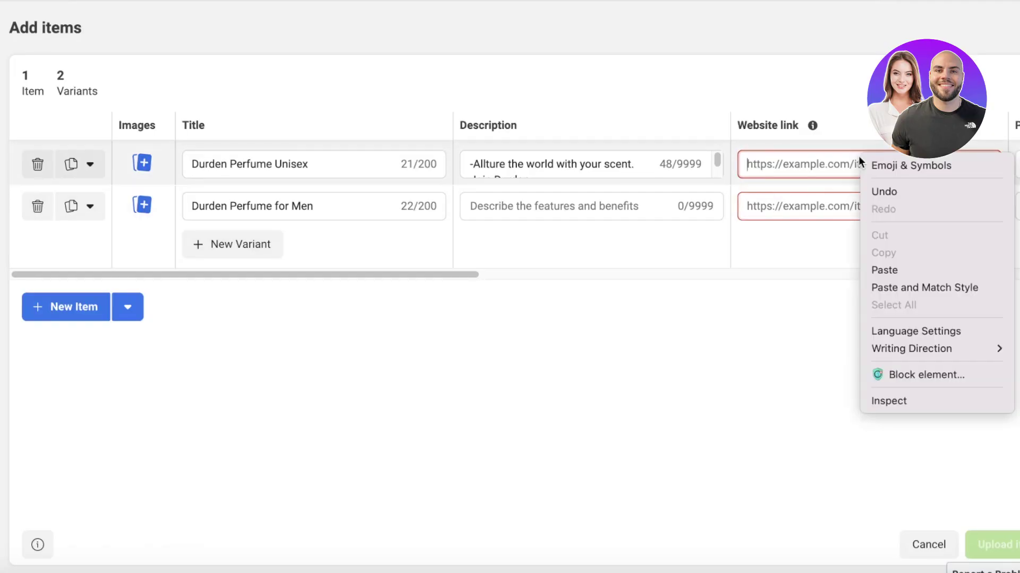
pyautogui.click(882, 270)
pyautogui.rightClick(808, 205)
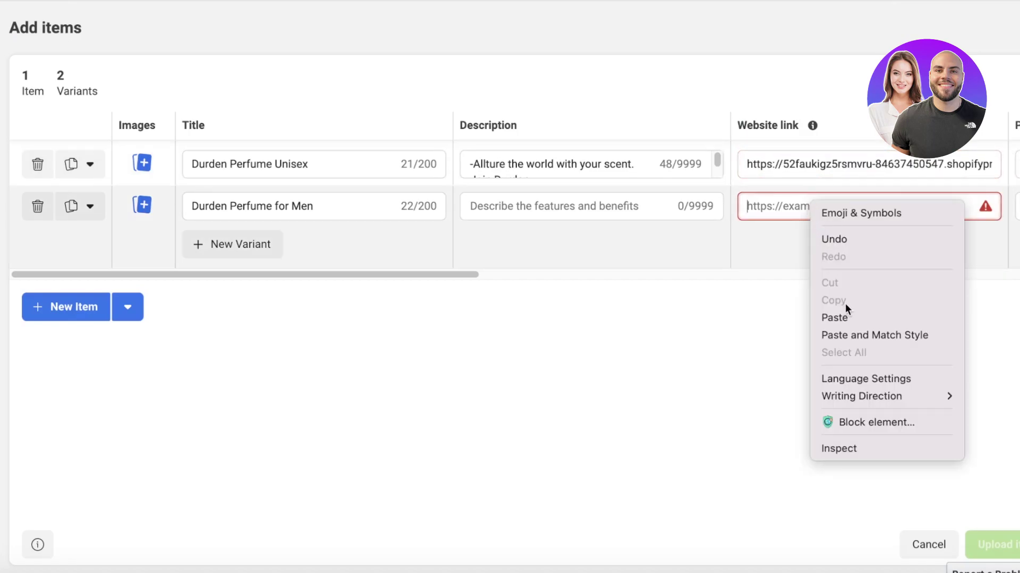
pyautogui.click(834, 317)
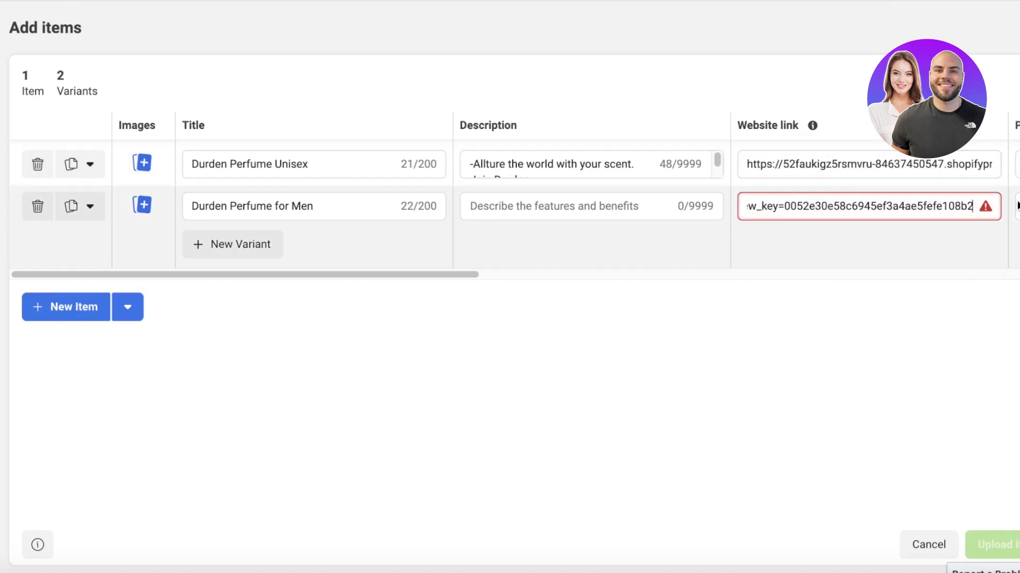
pyautogui.click(1016, 206)
pyautogui.click(945, 340)
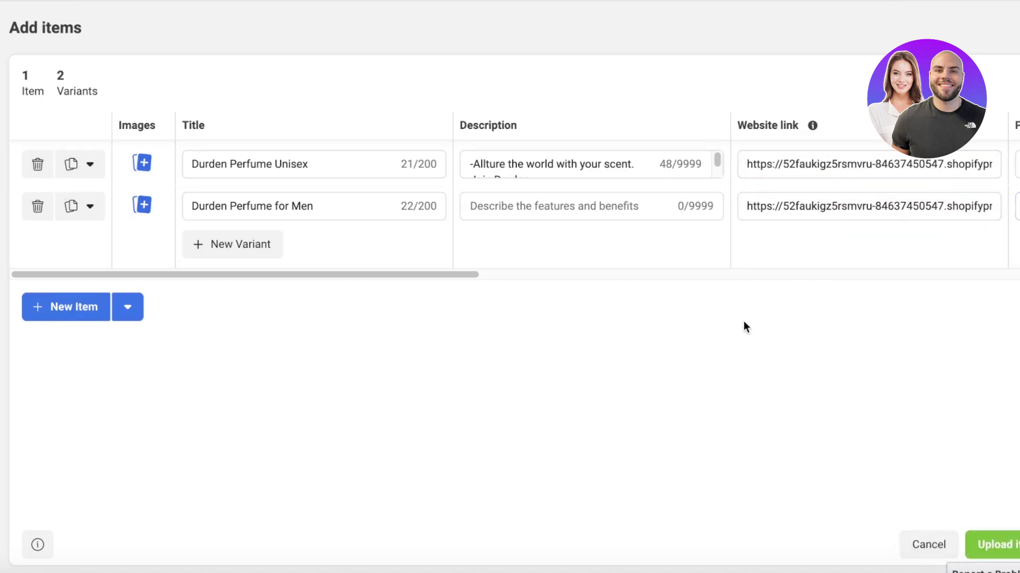
# Attempt Upload items, then leave the unfinished form for Business Home
pyautogui.click(1017, 550)
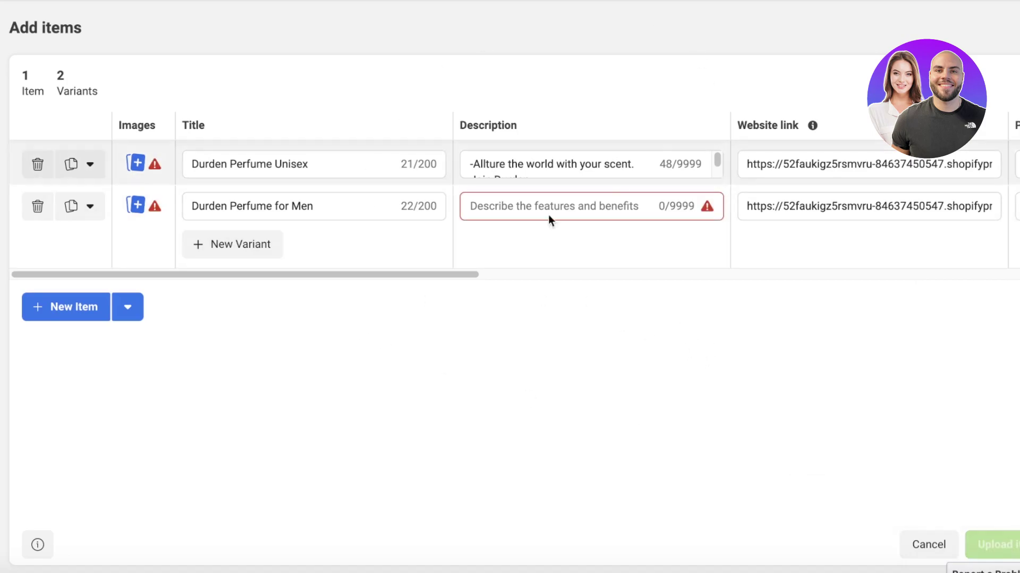
pyautogui.click(16, 98)
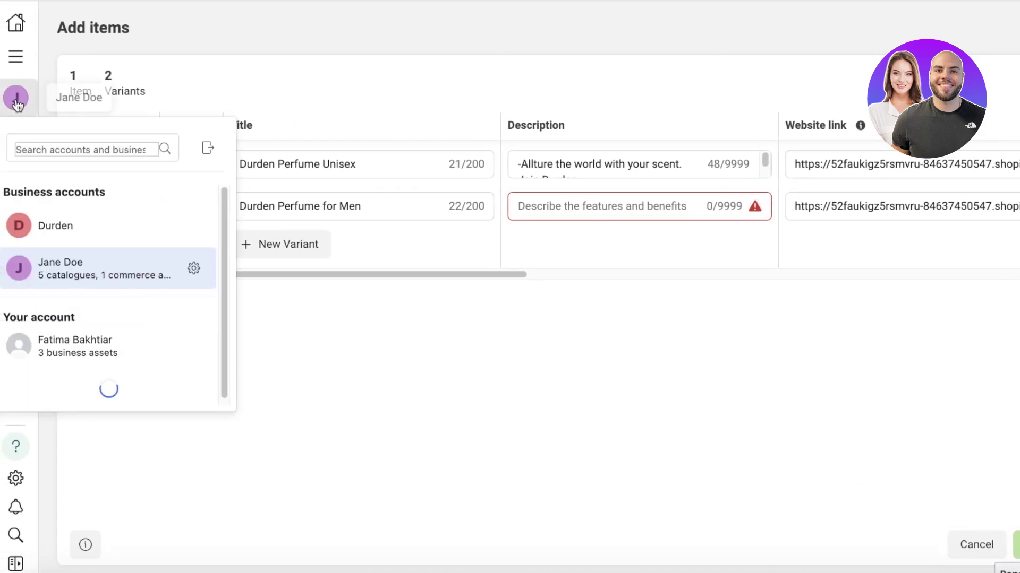
pyautogui.click(16, 22)
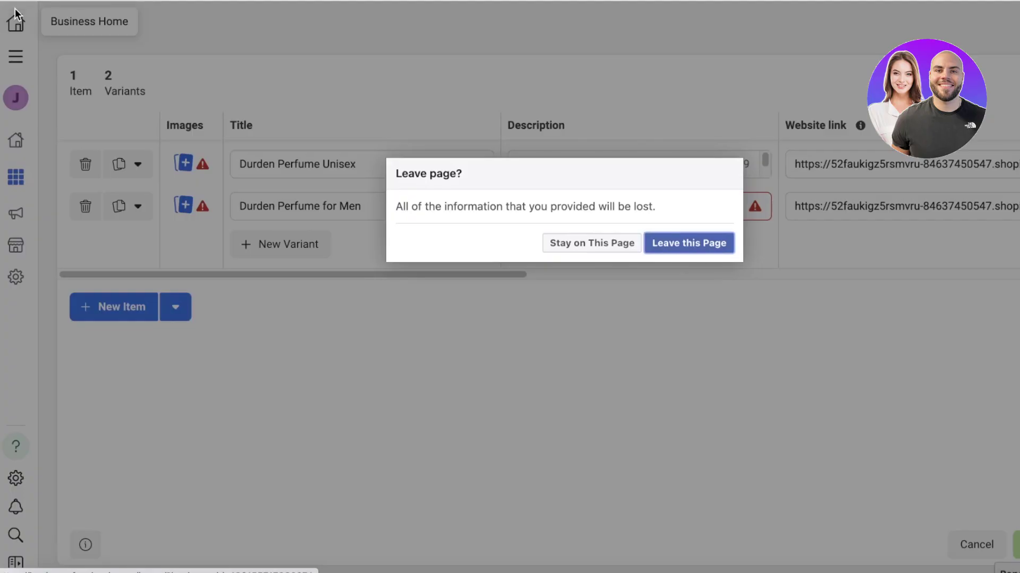
pyautogui.click(663, 243)
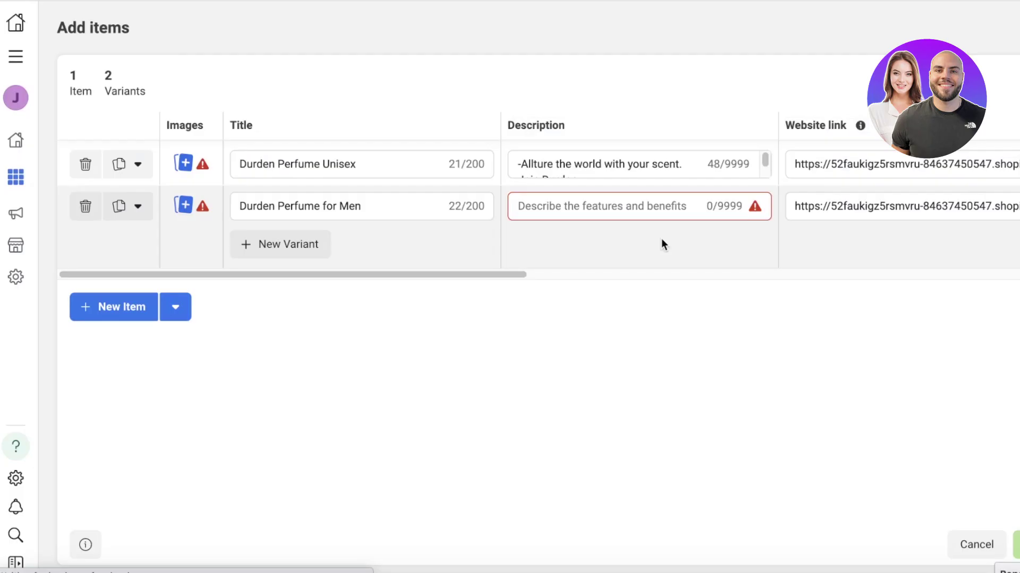